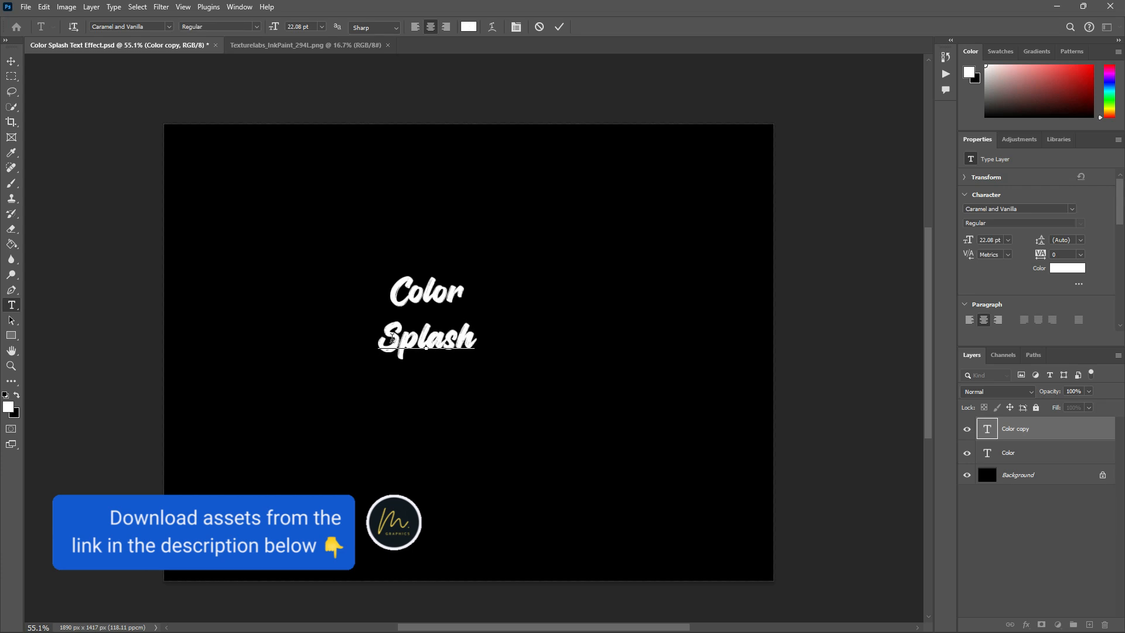
- Enlarge the word "Splash" slightly and move the word "Color" down close above it
{"action": "left_click_drag", "start_coordinate": [476, 359], "coordinate": [489, 366]}
{"action": "key", "text": "Return"}
{"action": "scroll", "coordinate": [504, 353], "scroll_direction": "up", "scroll_amount": 2}
{"action": "left_click_drag", "start_coordinate": [434, 279], "coordinate": [447, 292]}
- Select the "Color" and "Splash" text layers together and scale them up to fill the middle of the canvas
{"action": "left_click_drag", "start_coordinate": [351, 204], "coordinate": [511, 358]}
{"action": "left_click_drag", "start_coordinate": [379, 252], "coordinate": [502, 369]}
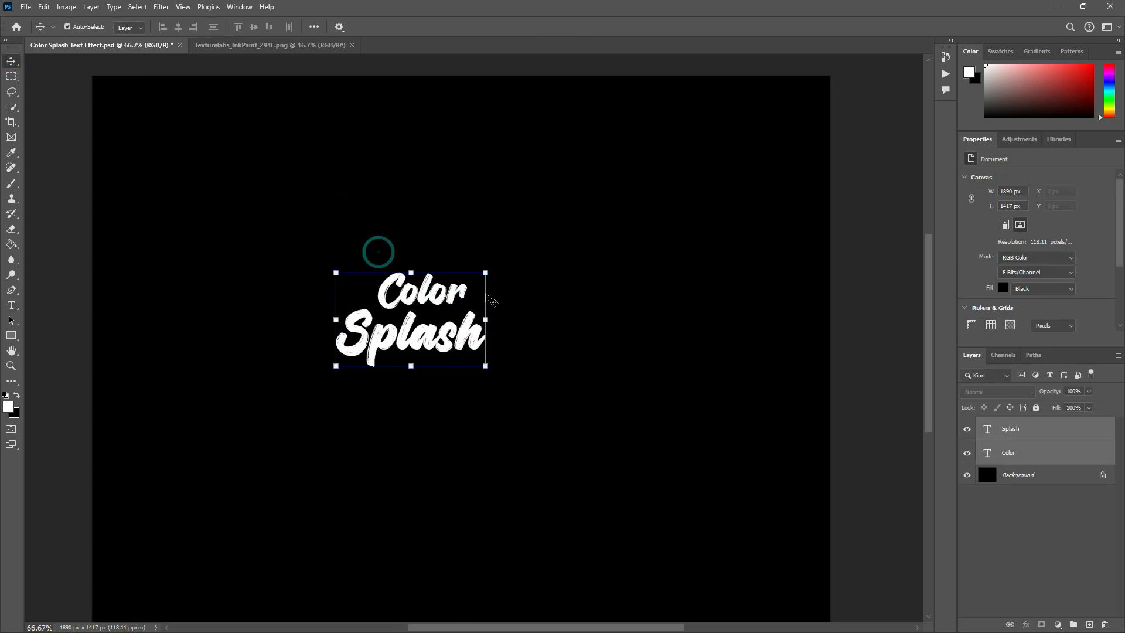
{"action": "left_click_drag", "start_coordinate": [586, 227], "coordinate": [610, 189]}
{"action": "key", "text": "Return"}
{"action": "scroll", "coordinate": [610, 321], "scroll_direction": "down", "scroll_amount": 2}
{"action": "left_click", "coordinate": [549, 249]}
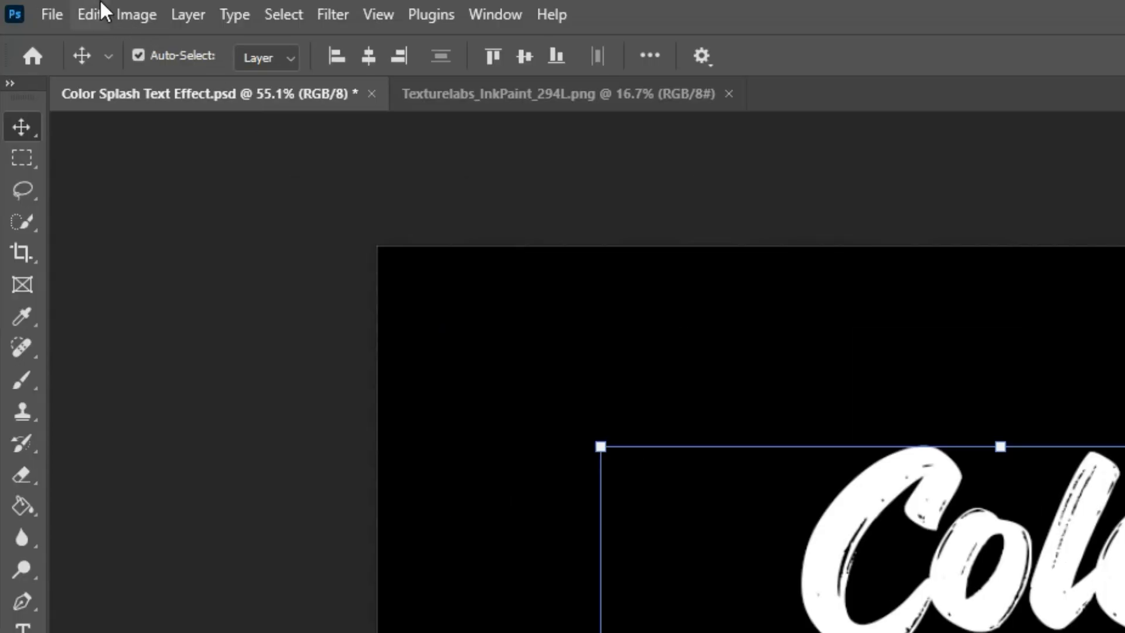
- Skew both text layers vertically so that the lettering slopes upward to the right, and shift them slightly up
{"action": "left_click", "coordinate": [45, 7]}
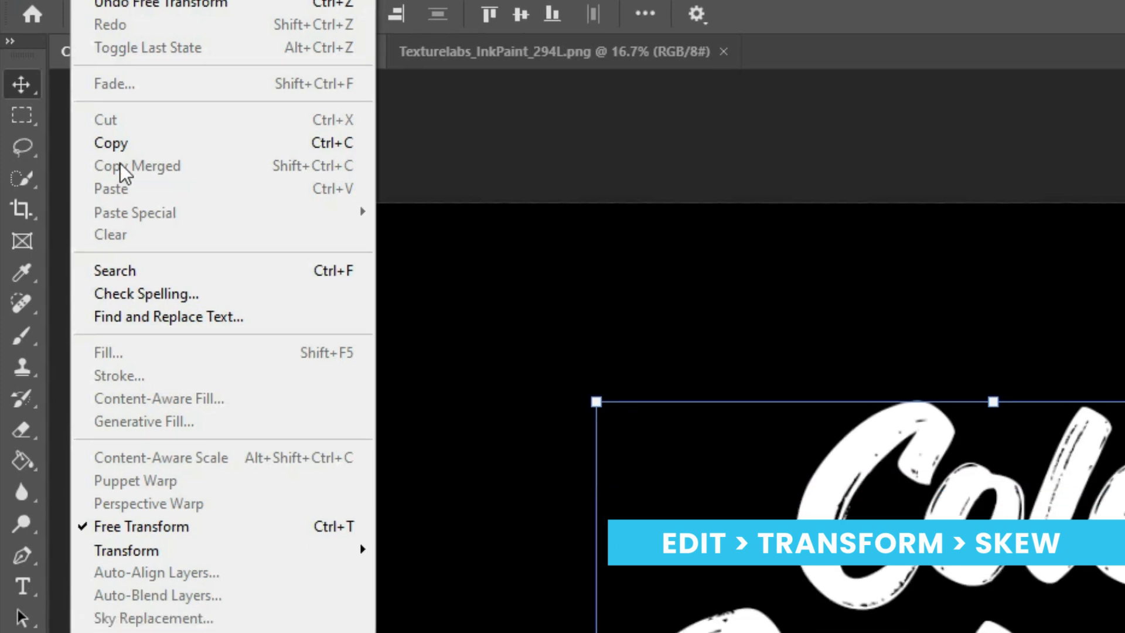
{"action": "left_click", "coordinate": [175, 596]}
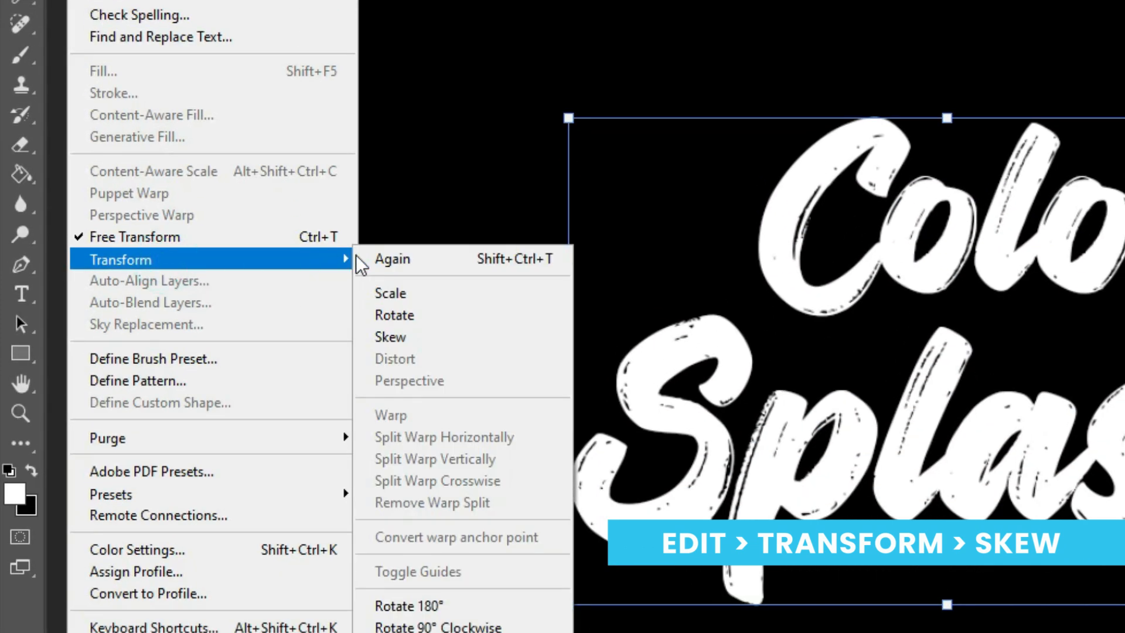
{"action": "left_click", "coordinate": [417, 337]}
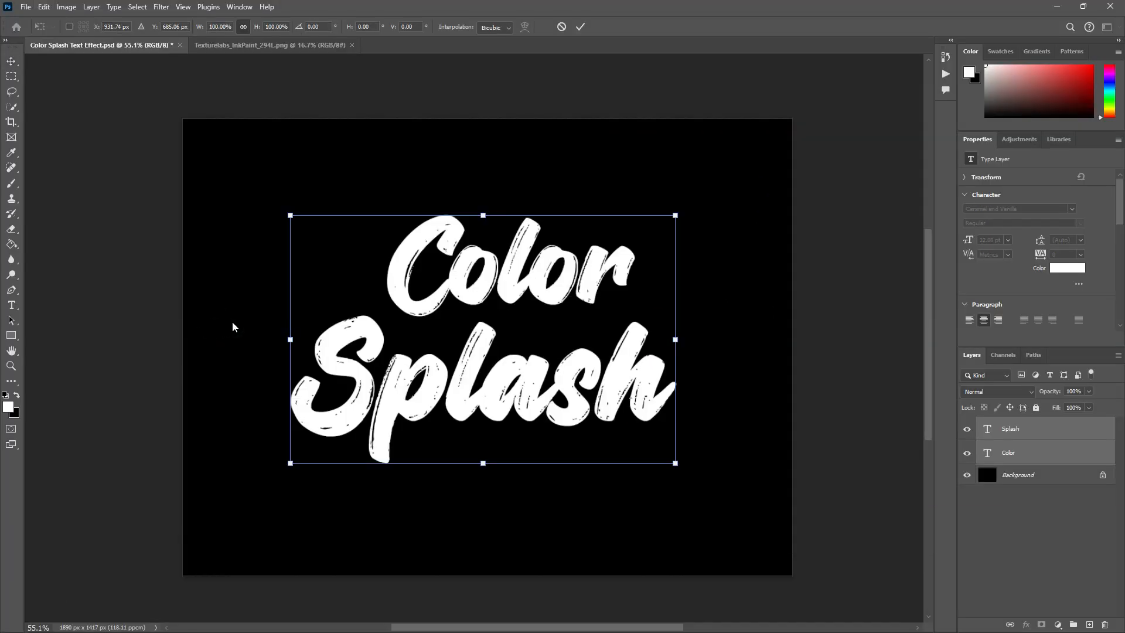
{"action": "left_click_drag", "start_coordinate": [291, 346], "coordinate": [290, 380]}
{"action": "key", "text": "Return"}
{"action": "mouse_move", "coordinate": [731, 413]}
{"action": "left_mouse_down"}
{"action": "mouse_move", "coordinate": [534, 234]}
{"action": "mouse_move", "coordinate": [512, 249]}
{"action": "left_mouse_up"}
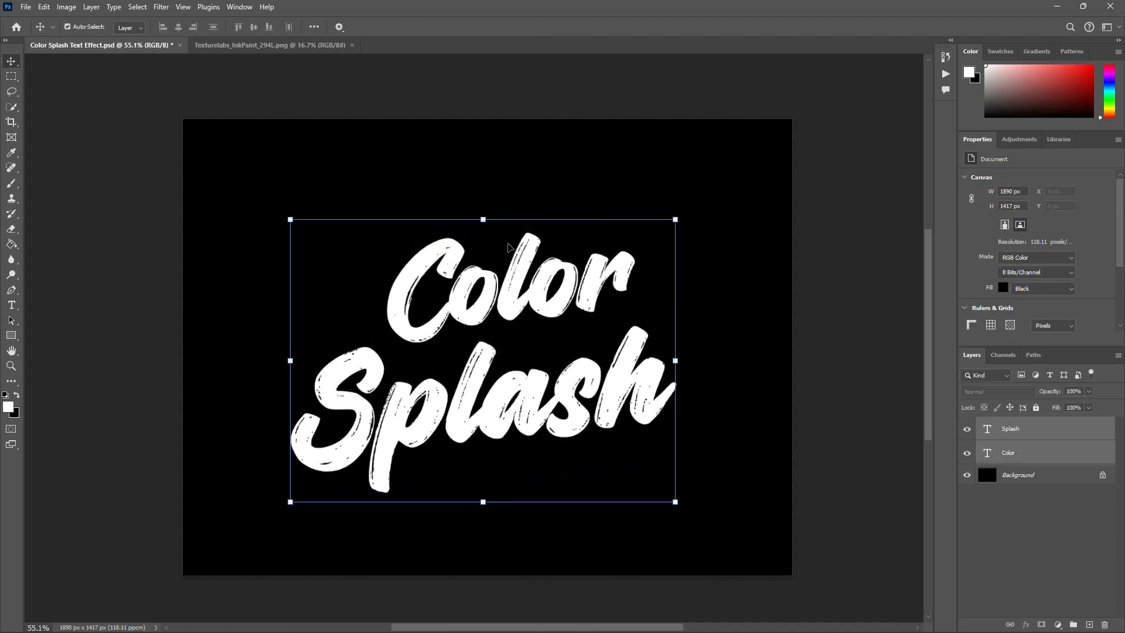
{"action": "left_click", "coordinate": [754, 326]}
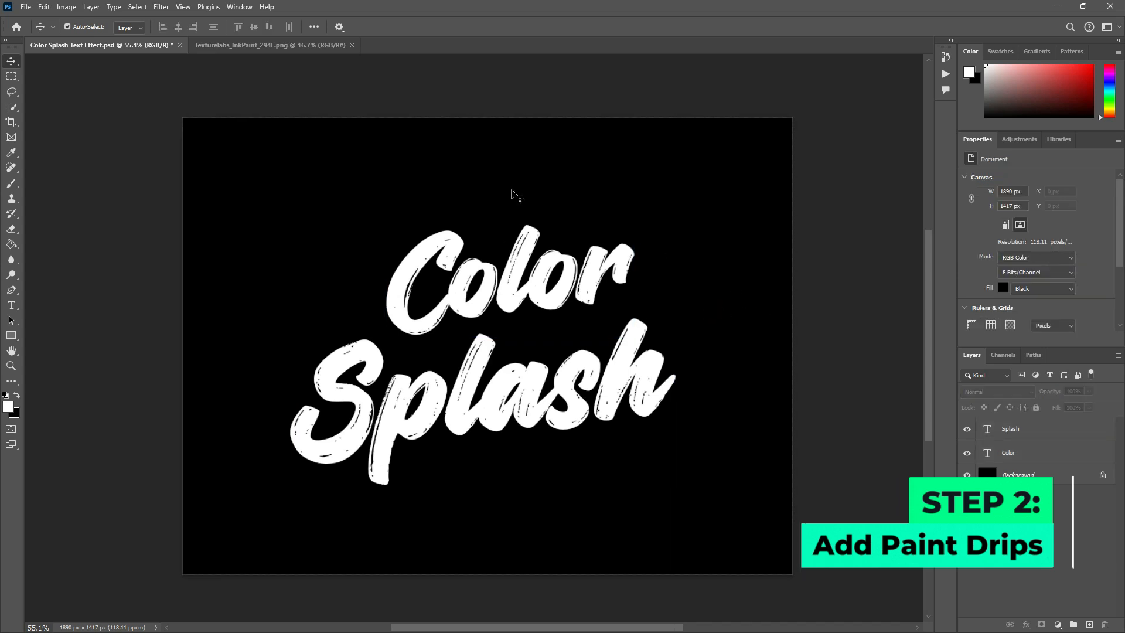
- Define the paint drip in the Texturelabs_InkPaint_294L.png document as a brush preset under its file name
{"action": "left_click", "coordinate": [276, 45]}
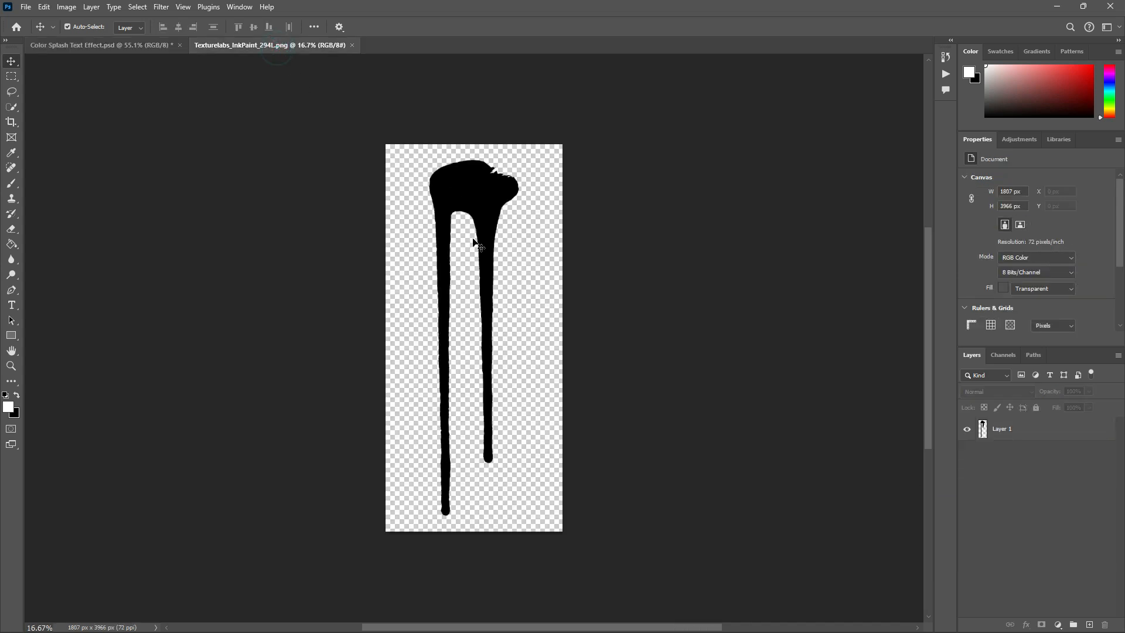
{"action": "left_click", "coordinate": [540, 301]}
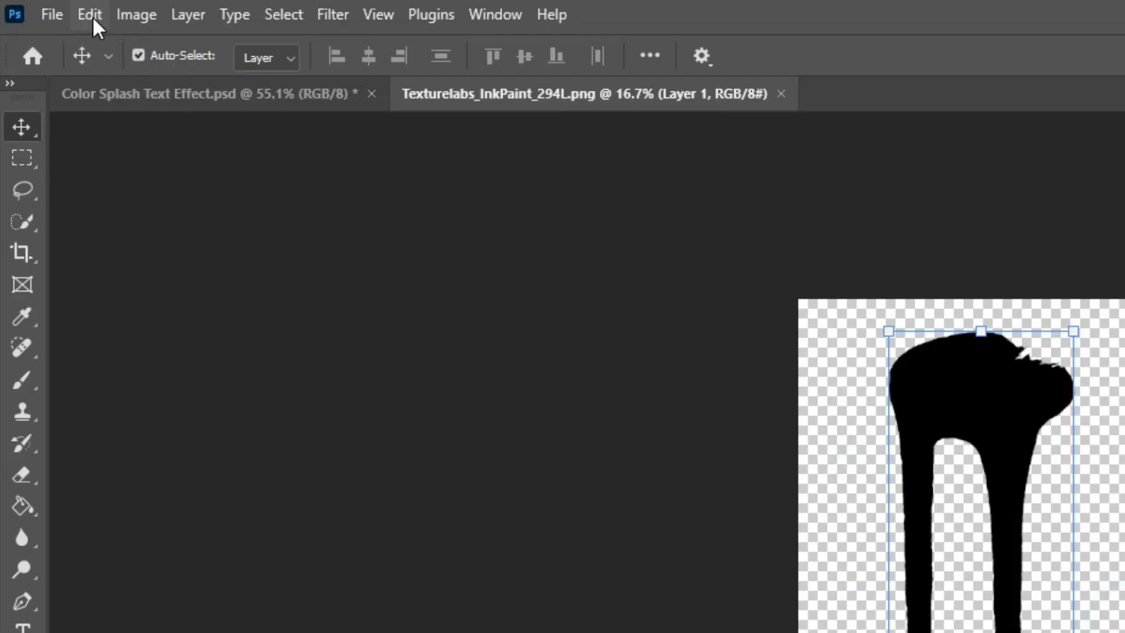
{"action": "left_click", "coordinate": [44, 8]}
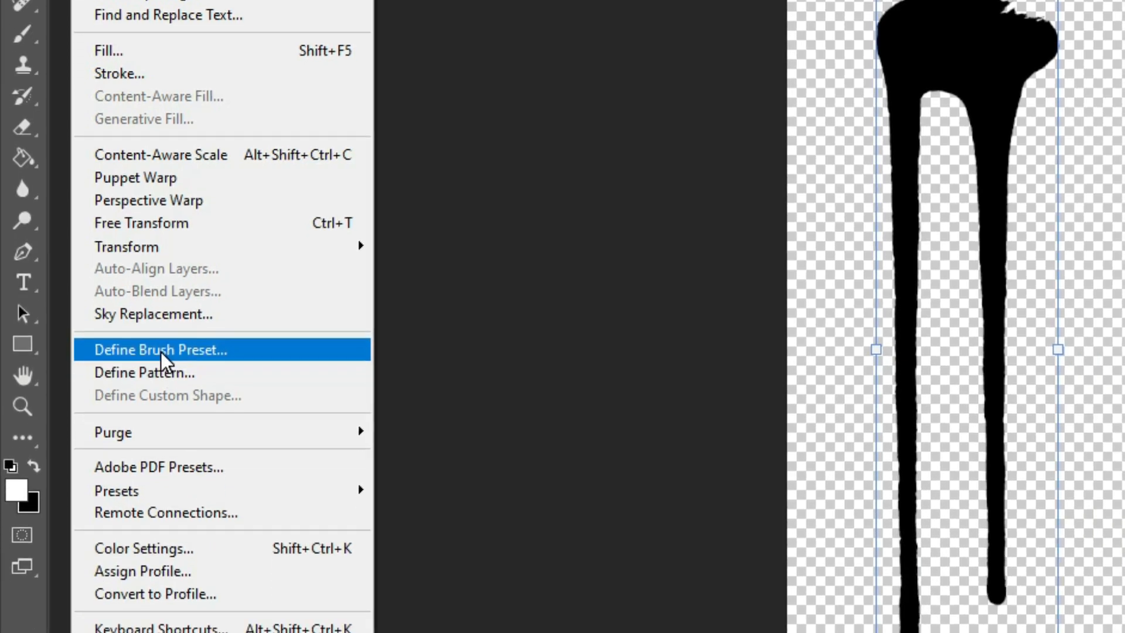
{"action": "left_click", "coordinate": [161, 350]}
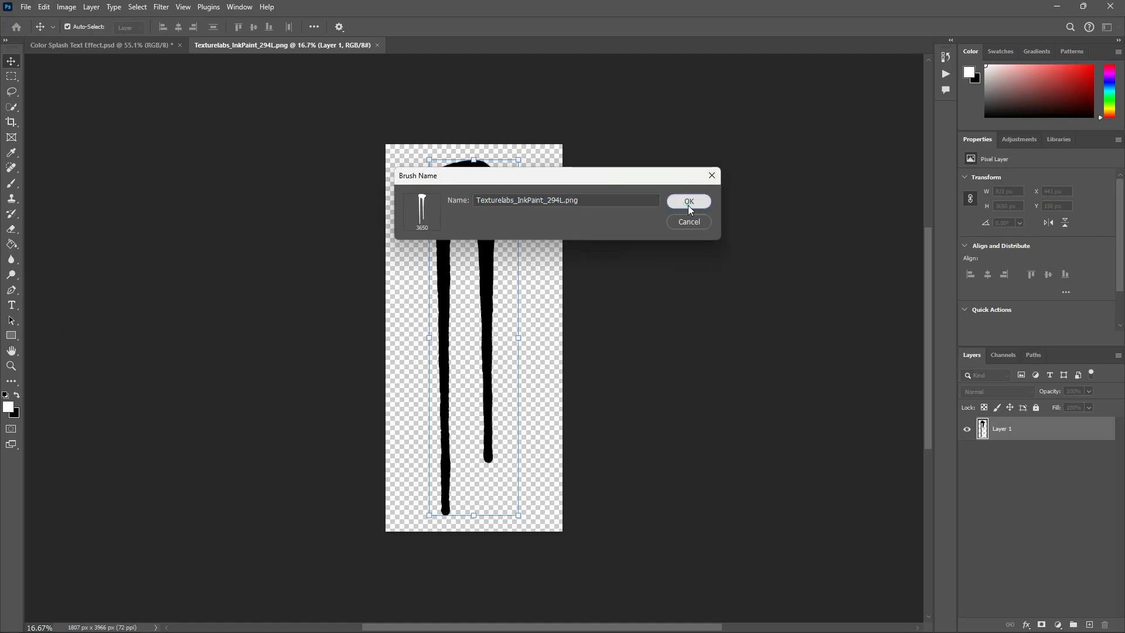
{"action": "left_click", "coordinate": [689, 202]}
{"action": "key", "text": "b"}
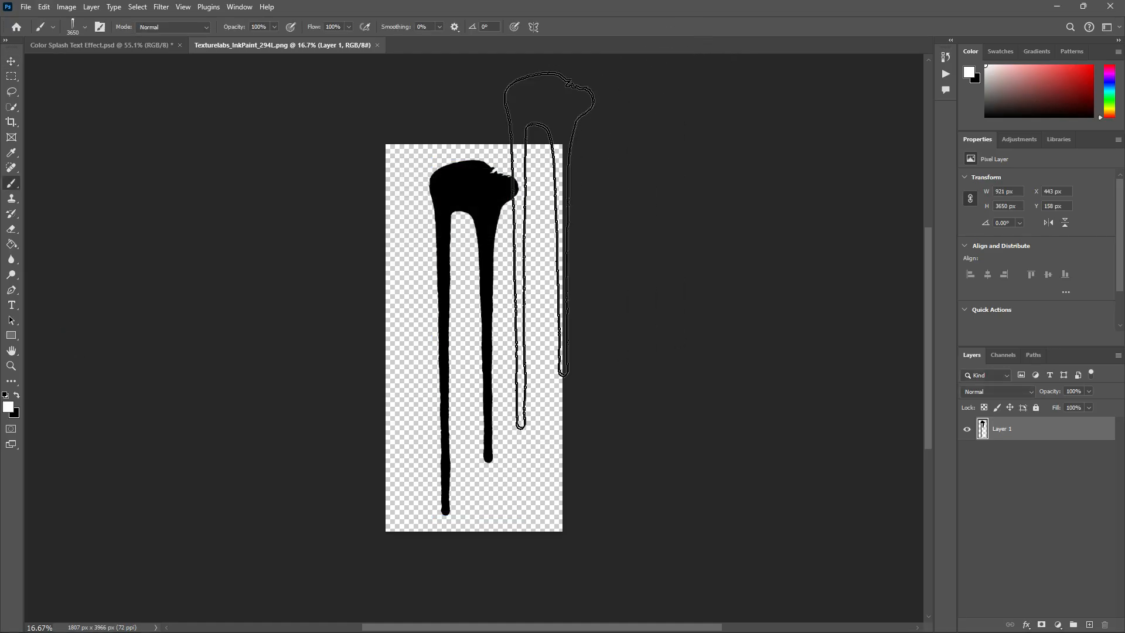
{"action": "key", "text": "v"}
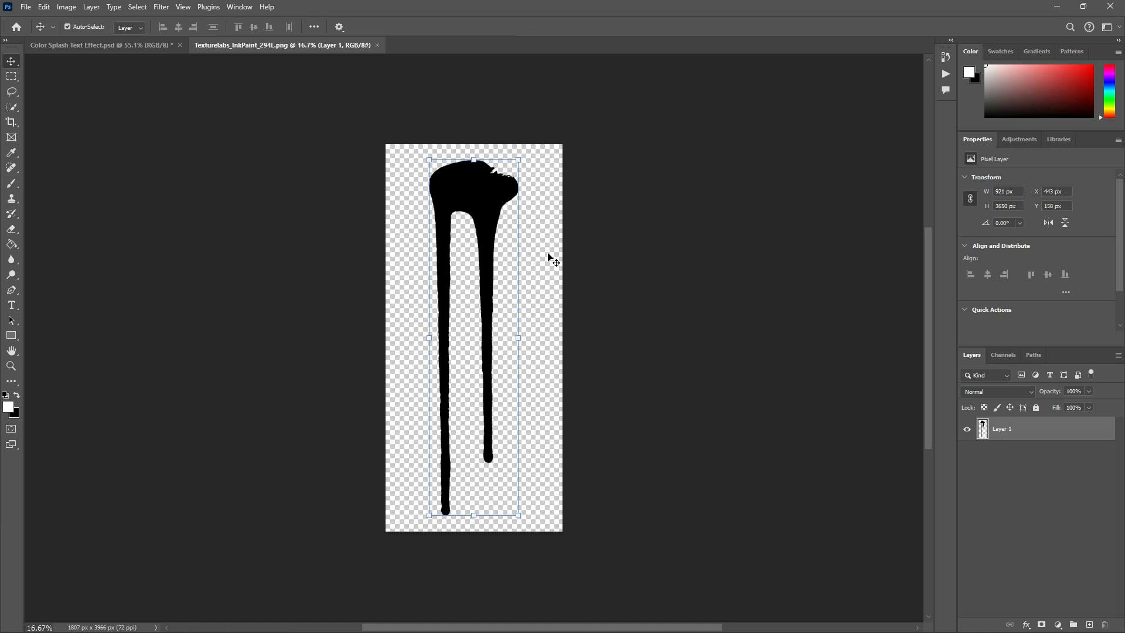
- Show the brush presets in Color Splash Text Effect.psd and put the new Texturelabs_InkPaint_294L.png brush into the Paint Drip group
{"action": "left_click", "coordinate": [153, 45]}
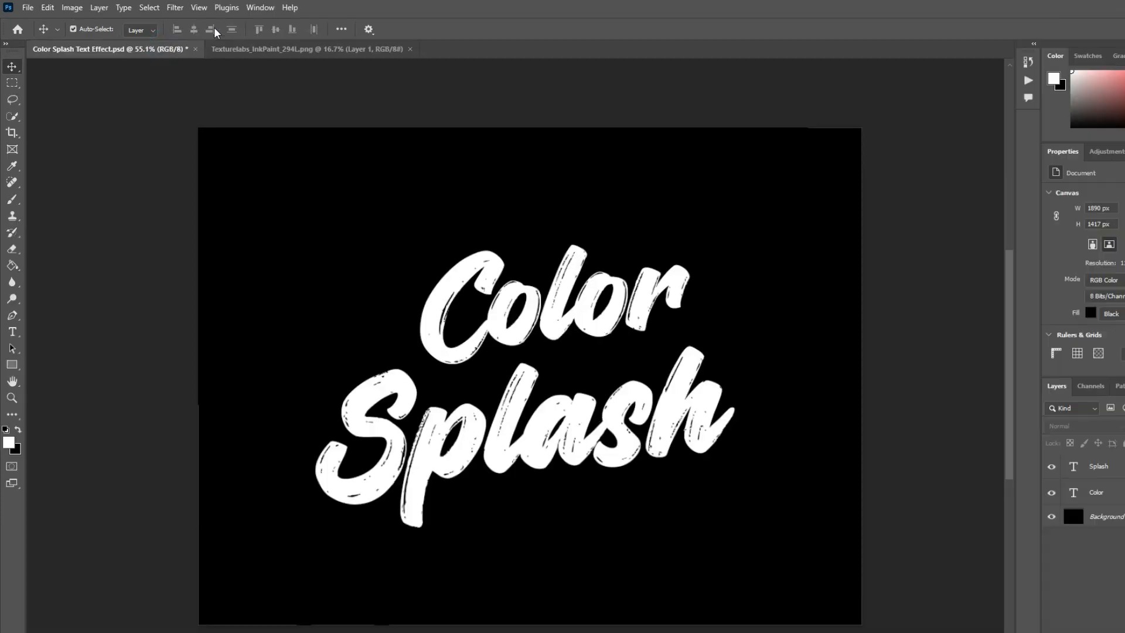
{"action": "left_click", "coordinate": [239, 7]}
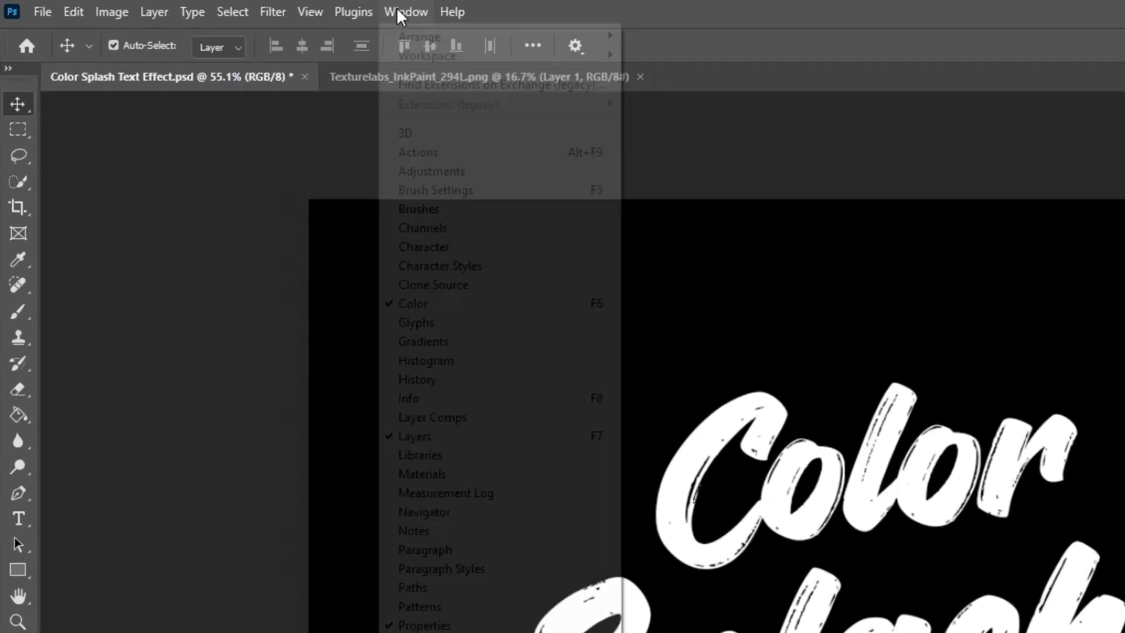
{"action": "left_click", "coordinate": [448, 192]}
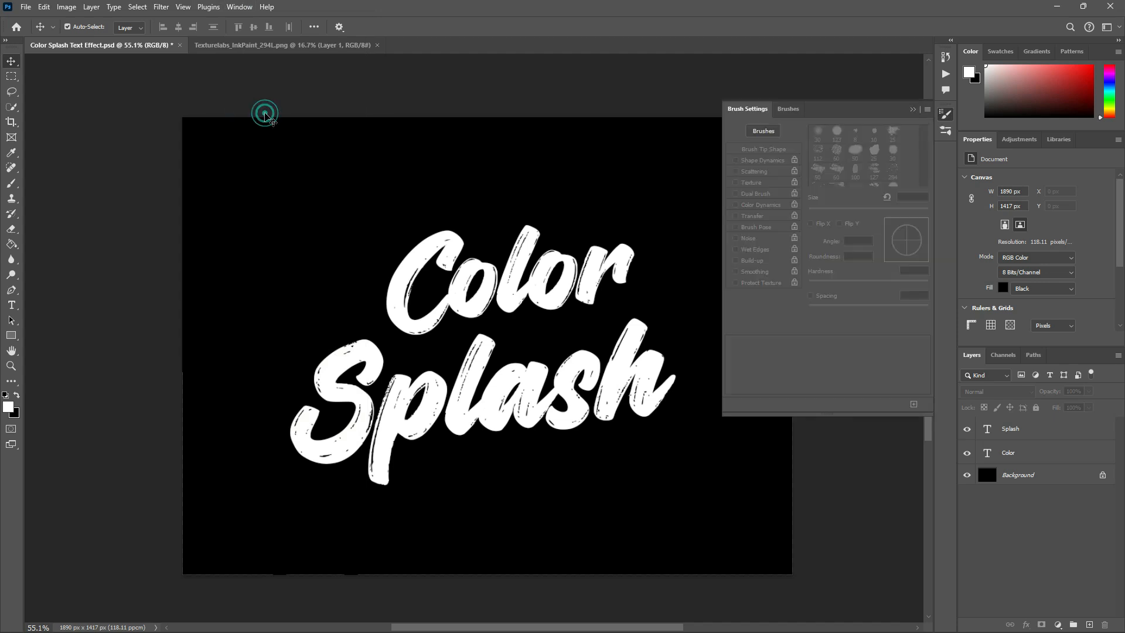
{"action": "left_click", "coordinate": [946, 131]}
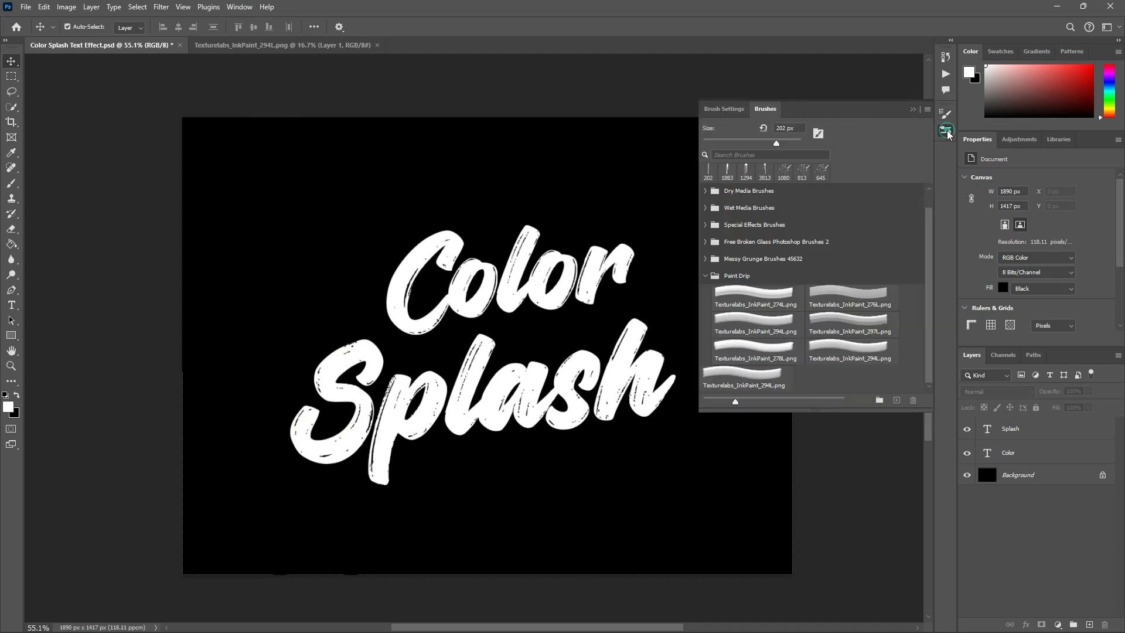
{"action": "mouse_move", "coordinate": [755, 388]}
{"action": "left_mouse_down"}
{"action": "mouse_move", "coordinate": [814, 372]}
{"action": "mouse_move", "coordinate": [859, 382]}
{"action": "left_mouse_up"}
- Add a new layer above the "Splash" layer and name it "Paint Drips"
{"action": "left_click", "coordinate": [1050, 430]}
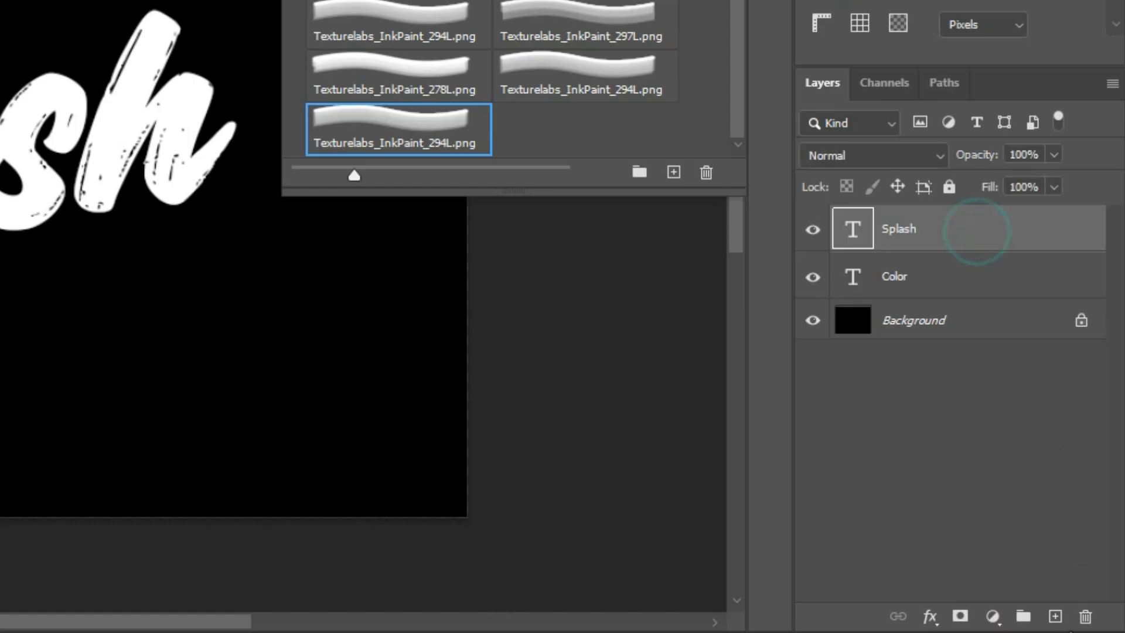
{"action": "left_click", "coordinate": [1056, 616]}
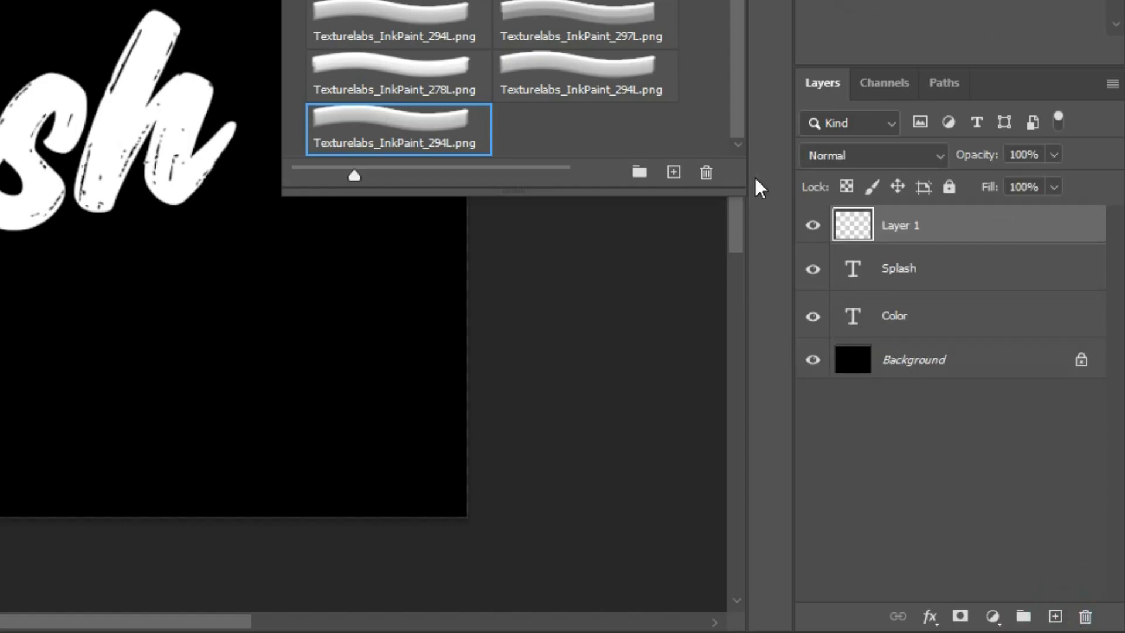
{"action": "double_click", "coordinate": [897, 231]}
{"action": "type", "text": "Paint Drips"}
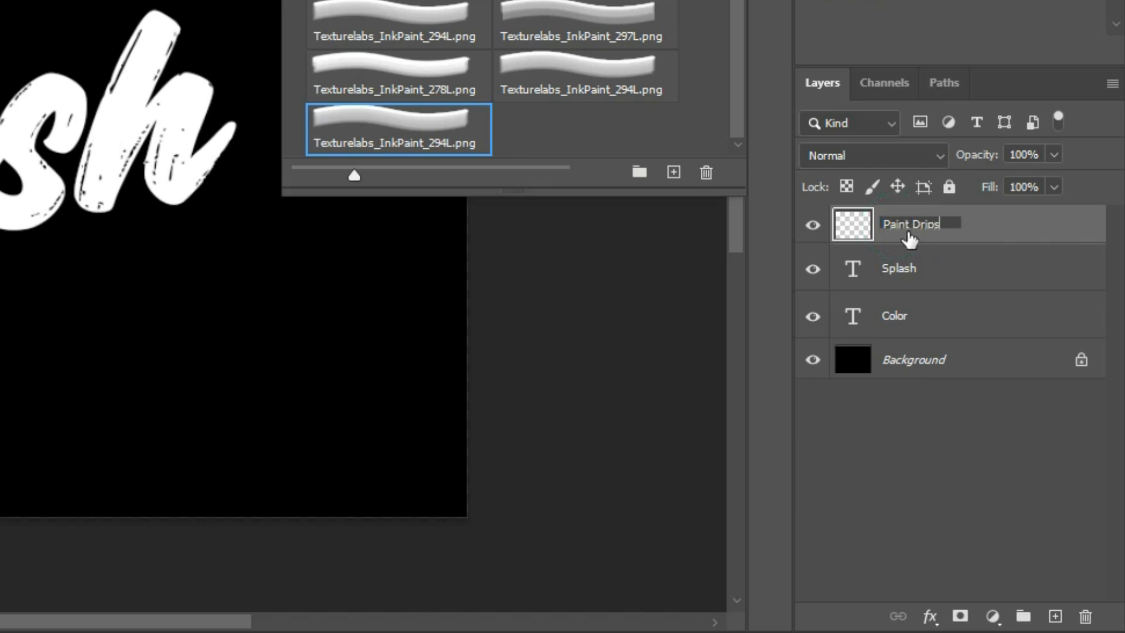
{"action": "key", "text": "Return"}
- Stamp white drips below the C, l and r of "Color" and the h of "Splash" with the Texturelabs_InkPaint_274L.png brush at 195 px
{"action": "left_click", "coordinate": [738, 251]}
{"action": "left_click_drag", "start_coordinate": [431, 282], "coordinate": [115, 323]}
{"action": "left_click_drag", "start_coordinate": [329, 311], "coordinate": [306, 312]}
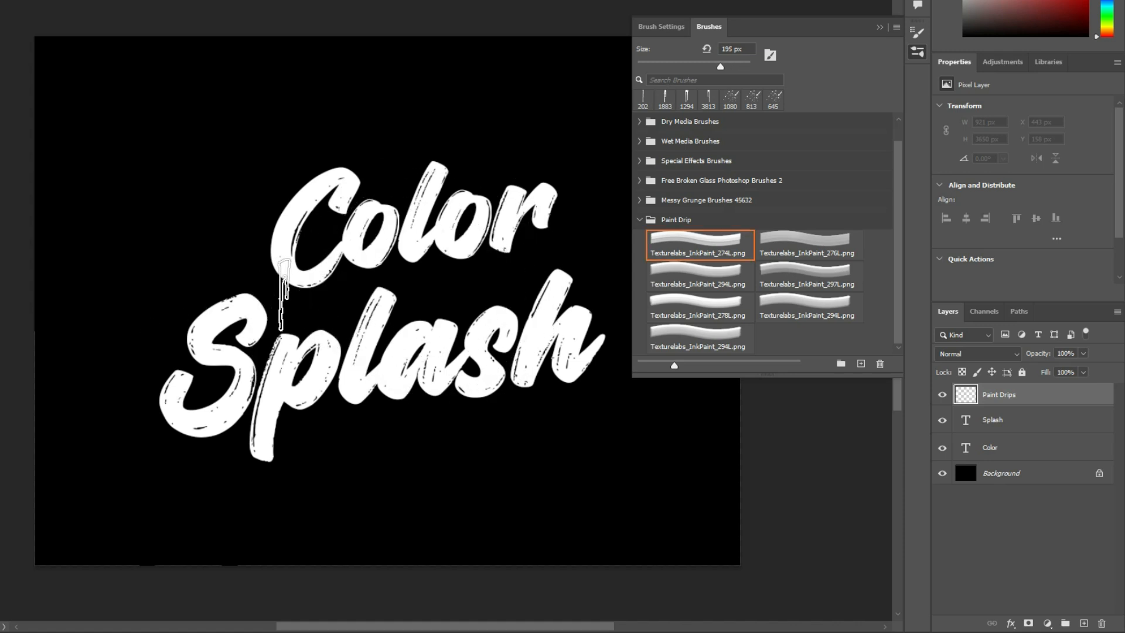
{"action": "left_click", "coordinate": [283, 297]}
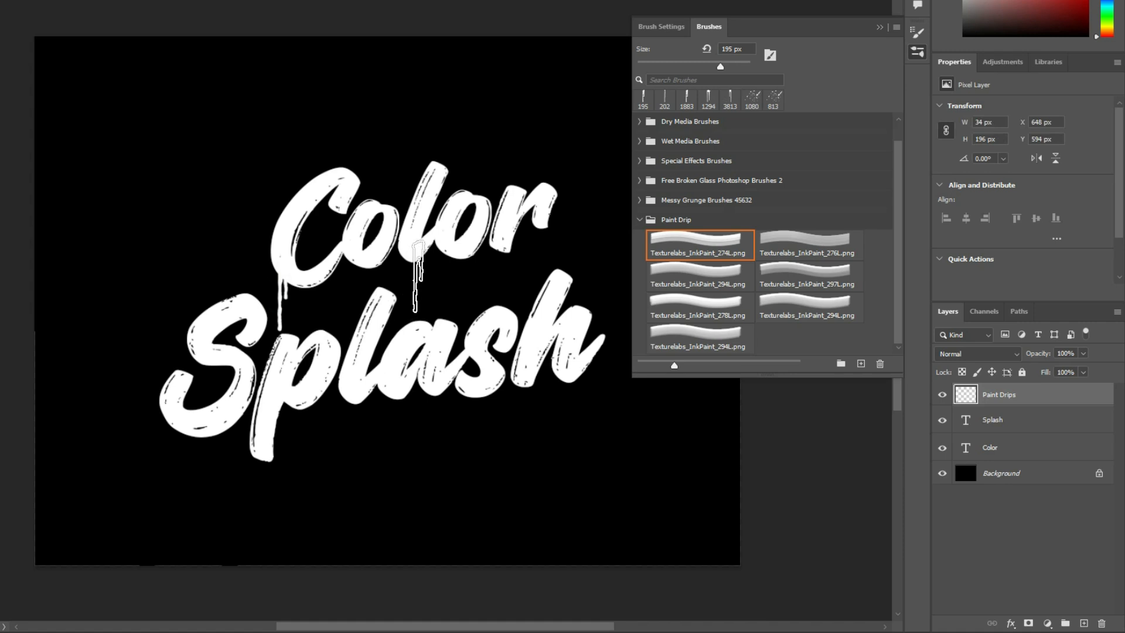
{"action": "left_click", "coordinate": [418, 276]}
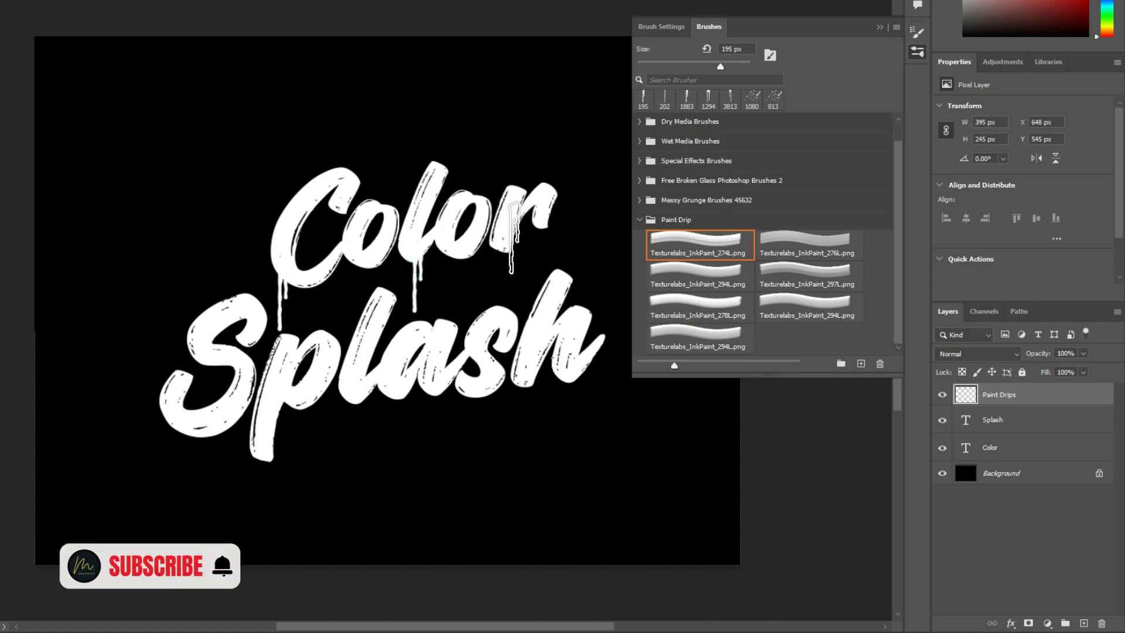
{"action": "left_click", "coordinate": [514, 237]}
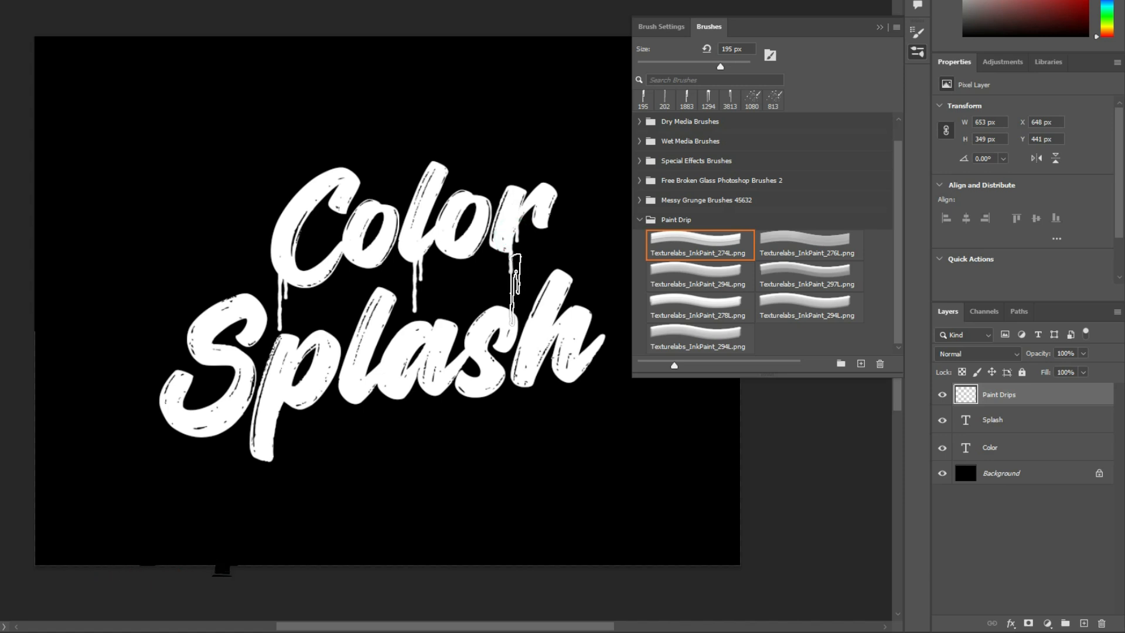
{"action": "left_click", "coordinate": [535, 393]}
- Stamp drips with the Texturelabs_InkPaint_278L.png brush below the S of "Splash" at 240 px and below its a
{"action": "left_click", "coordinate": [684, 302]}
{"action": "left_click_drag", "start_coordinate": [412, 369], "coordinate": [8, 409]}
{"action": "left_click_drag", "start_coordinate": [191, 502], "coordinate": [3, 507]}
{"action": "left_click_drag", "start_coordinate": [182, 461], "coordinate": [155, 463]}
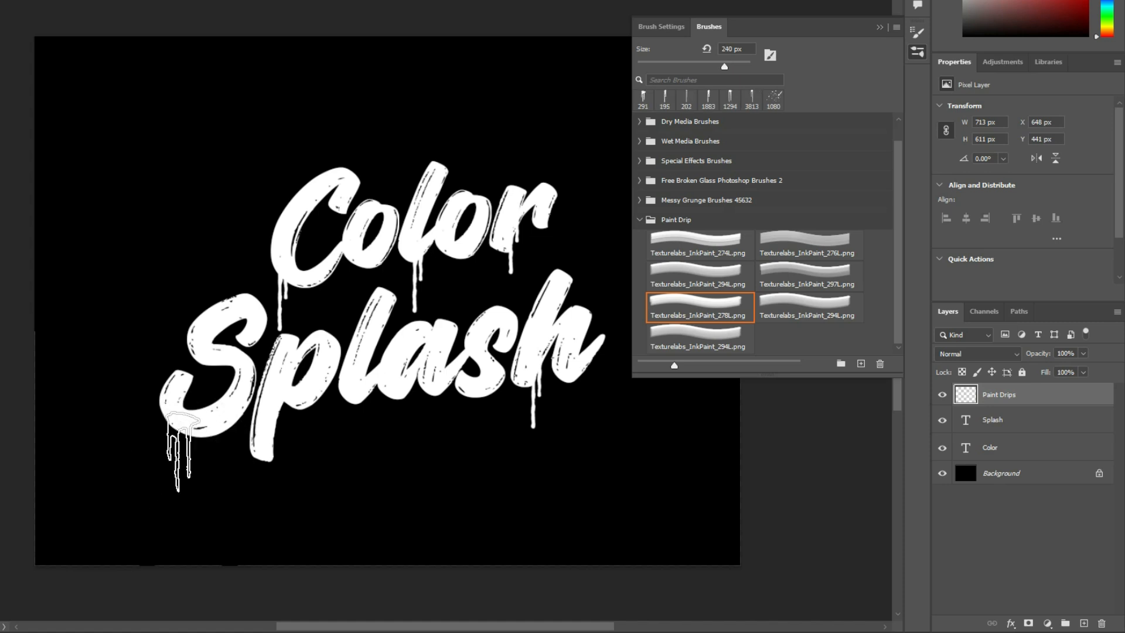
{"action": "left_click", "coordinate": [178, 451]}
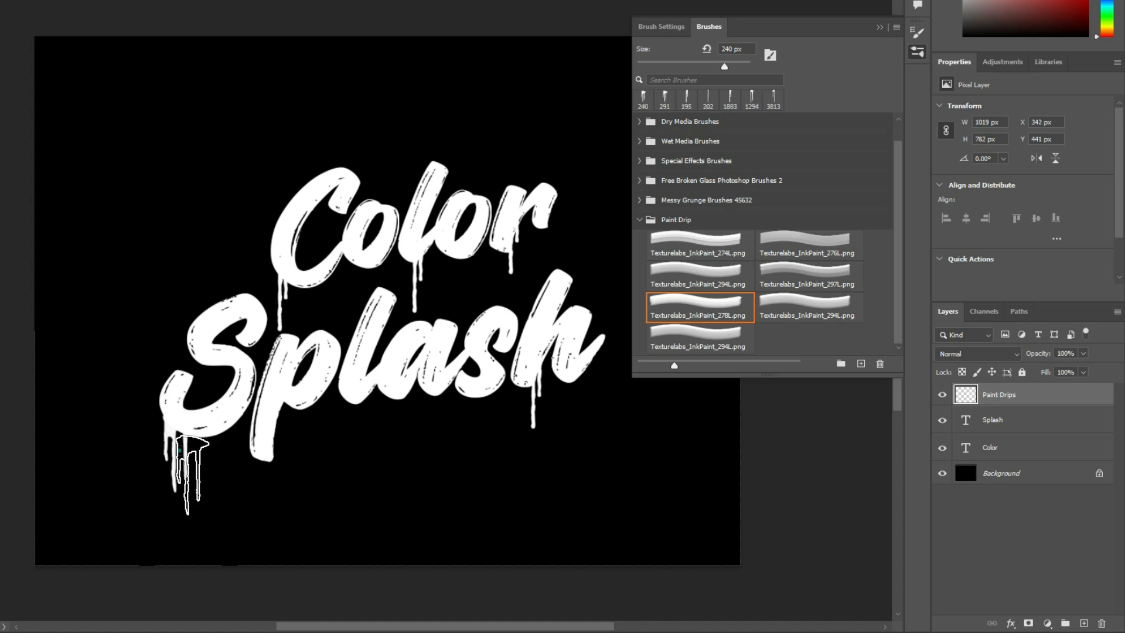
{"action": "left_click", "coordinate": [435, 384]}
- Stamp thin drips below the l and p of "Splash" with the second-column Texturelabs_InkPaint_294L.png brush, using 172 px for the l
{"action": "left_click", "coordinate": [808, 304]}
{"action": "left_click_drag", "start_coordinate": [288, 440], "coordinate": [252, 446]}
{"action": "left_click", "coordinate": [392, 419]}
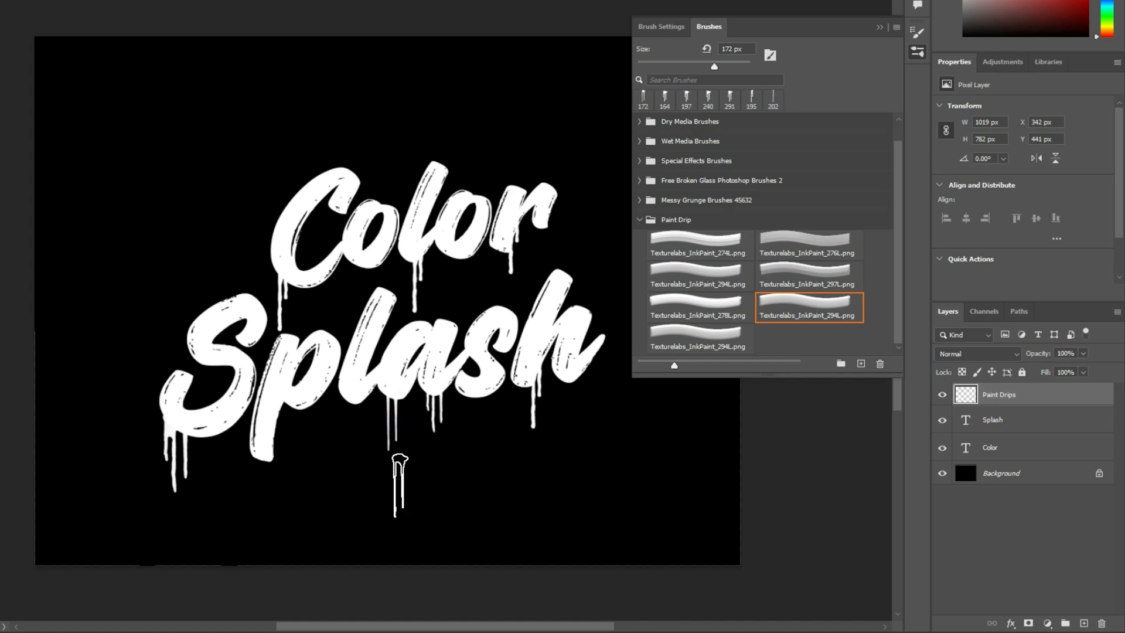
{"action": "left_click", "coordinate": [283, 426]}
- Stamp drips below the second o of "Color" with the Texturelabs_InkPaint_278L.png brush, and close the brush presets
{"action": "left_click", "coordinate": [674, 302]}
{"action": "left_click", "coordinate": [454, 295]}
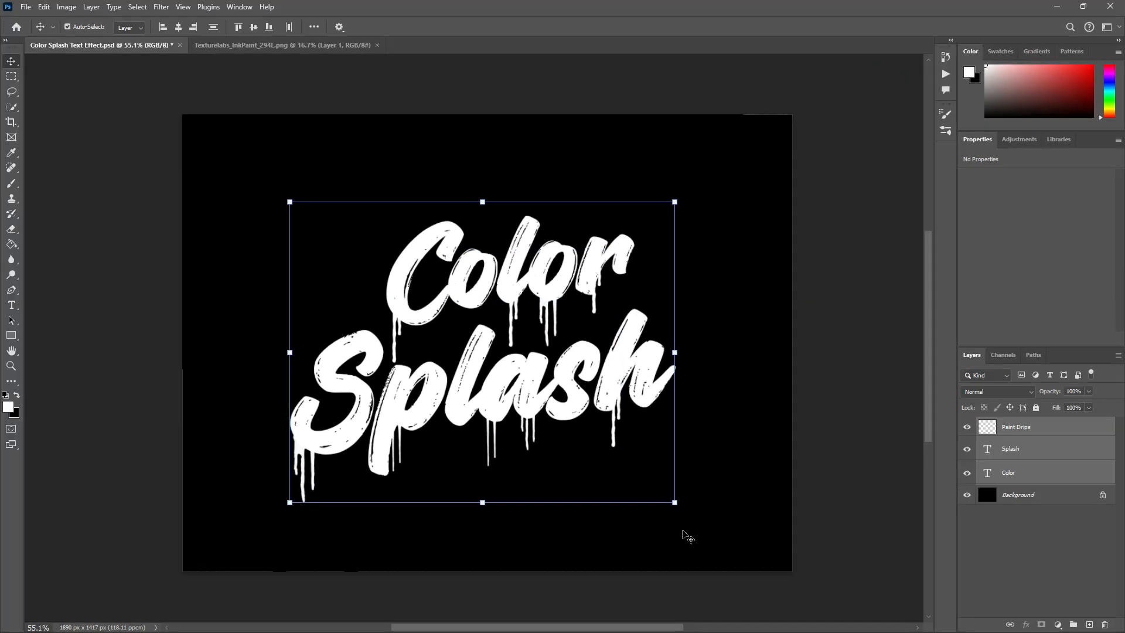
{"action": "left_click", "coordinate": [760, 519]}
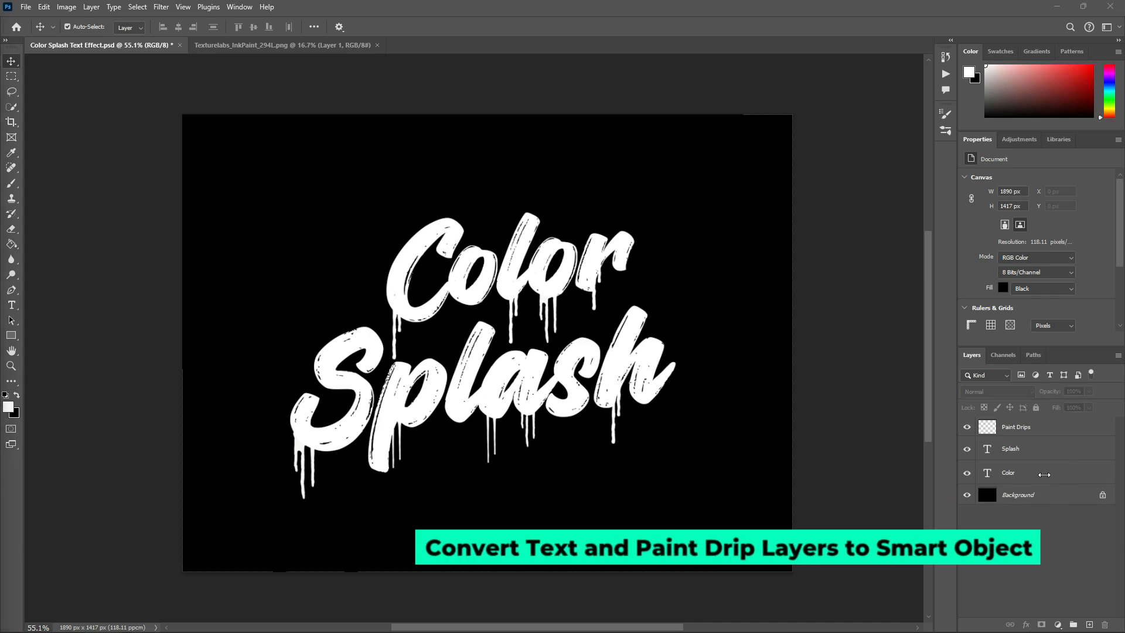
- Convert the "Color", "Splash" and "Paint Drips" layers into one smart object
{"action": "left_click", "coordinate": [1025, 473]}
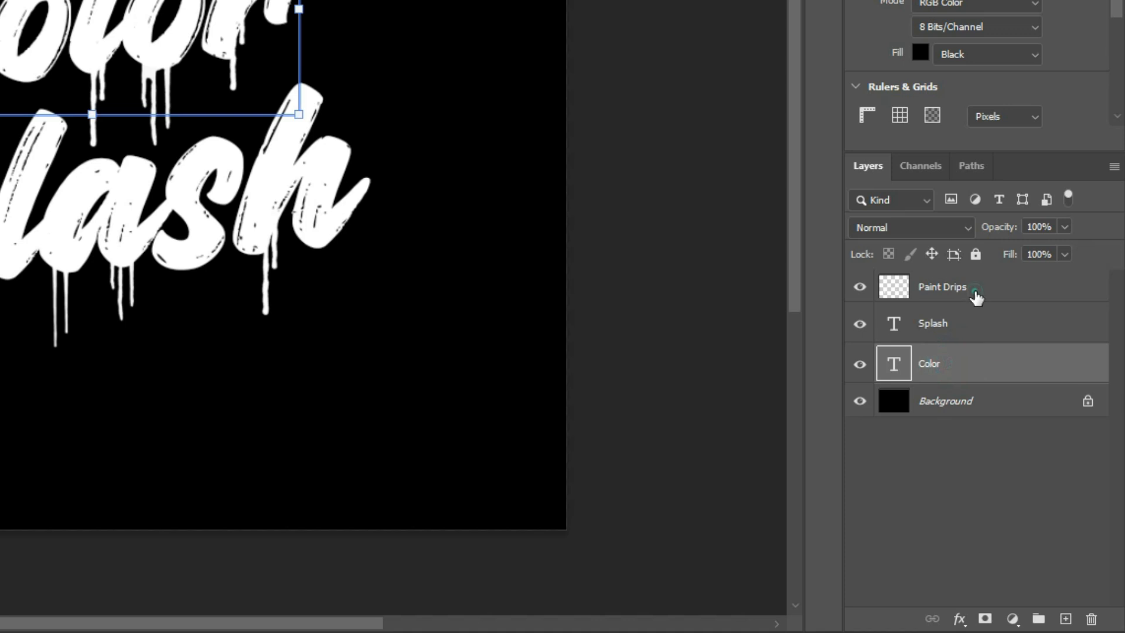
{"action": "left_click", "coordinate": [976, 293], "text": "shift"}
{"action": "right_click", "coordinate": [975, 293]}
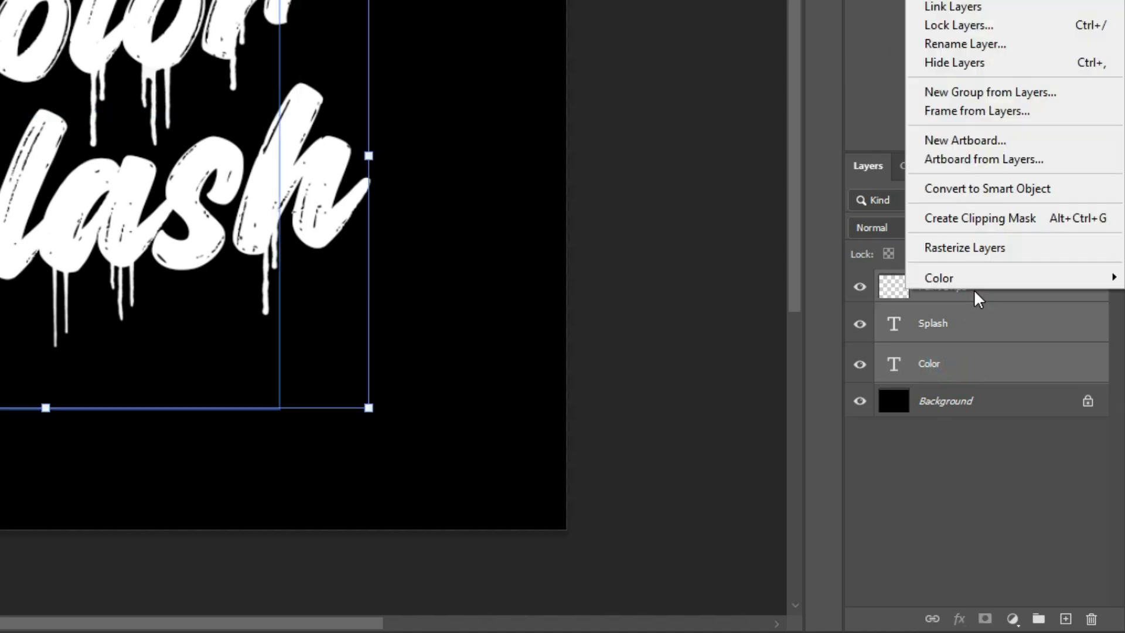
{"action": "left_click", "coordinate": [975, 189]}
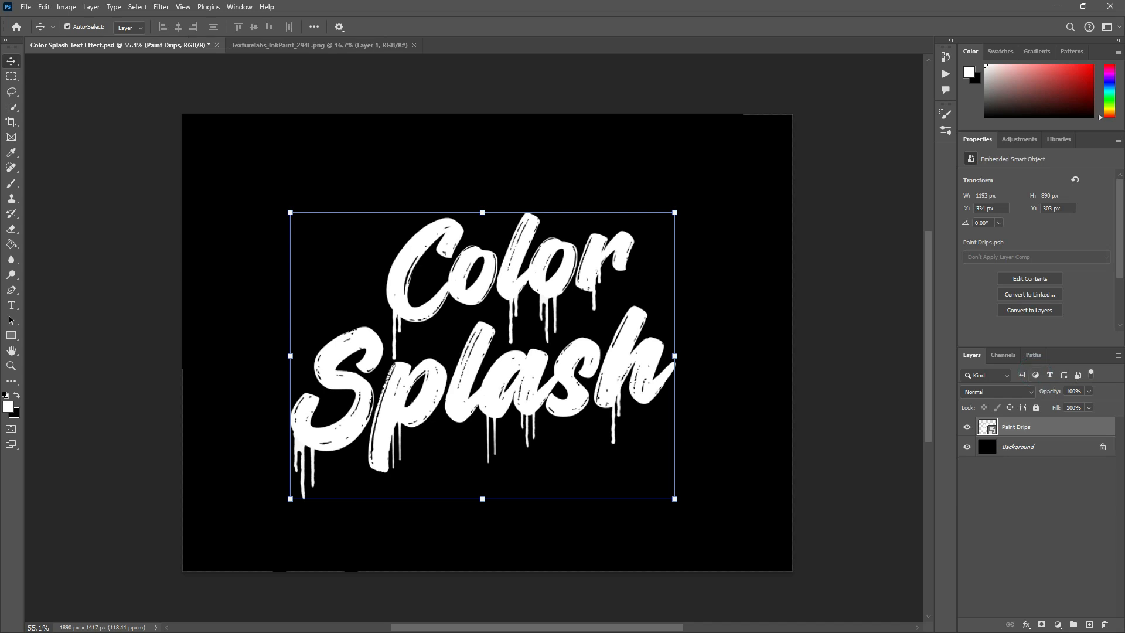
- Open the contents of the Paint Drips smart object and select the word "Color" for text editing
{"action": "double_click", "coordinate": [992, 433]}
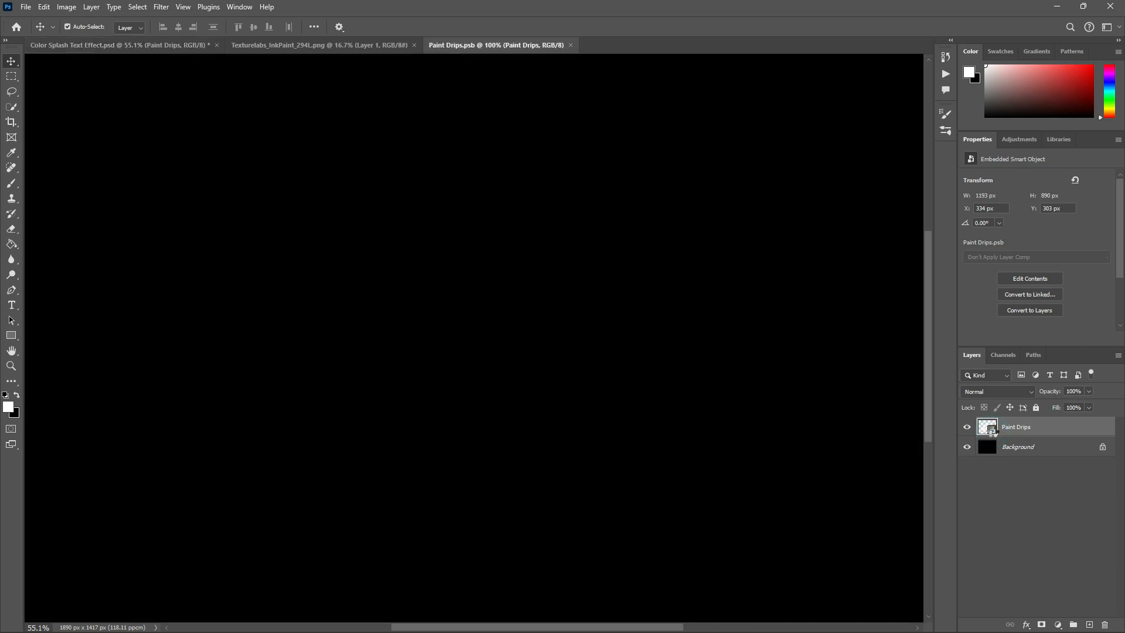
{"action": "left_click", "coordinate": [554, 205]}
{"action": "left_click", "coordinate": [554, 204]}
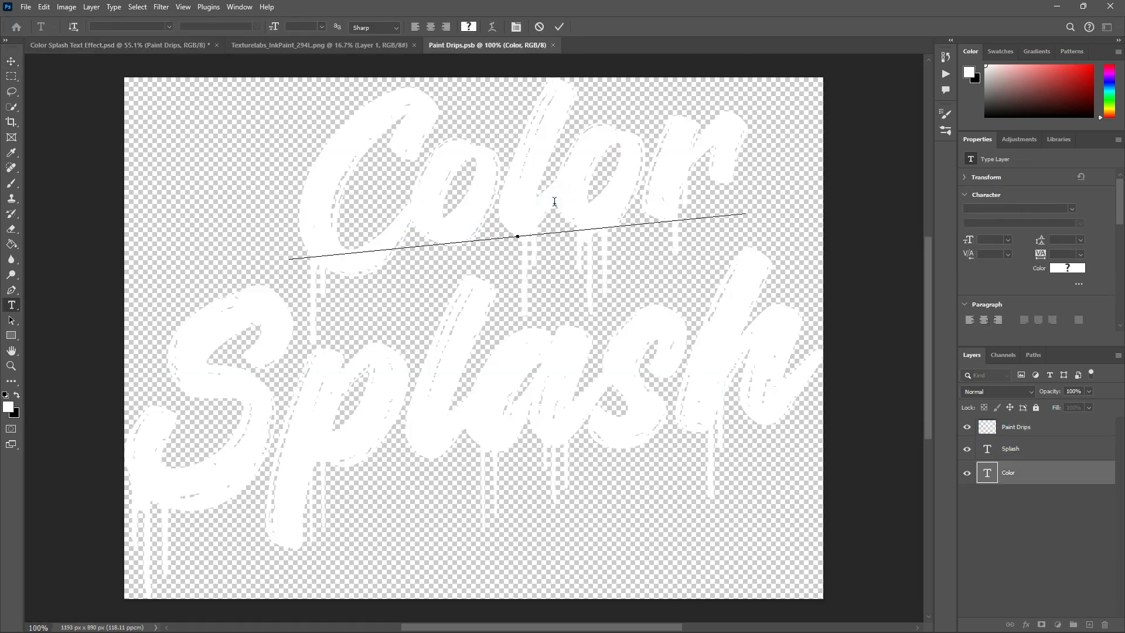
{"action": "double_click", "coordinate": [554, 202]}
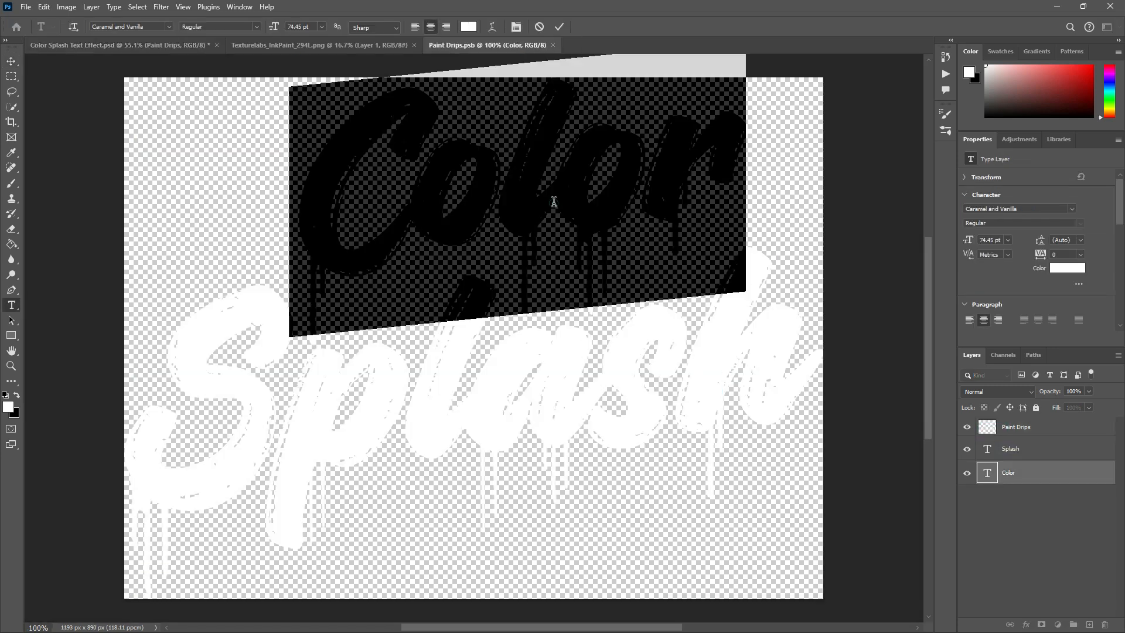
- Finish the "Color" text edit and return to Color Splash Text Effect.psd with no layer selected
{"action": "left_click", "coordinate": [10, 62]}
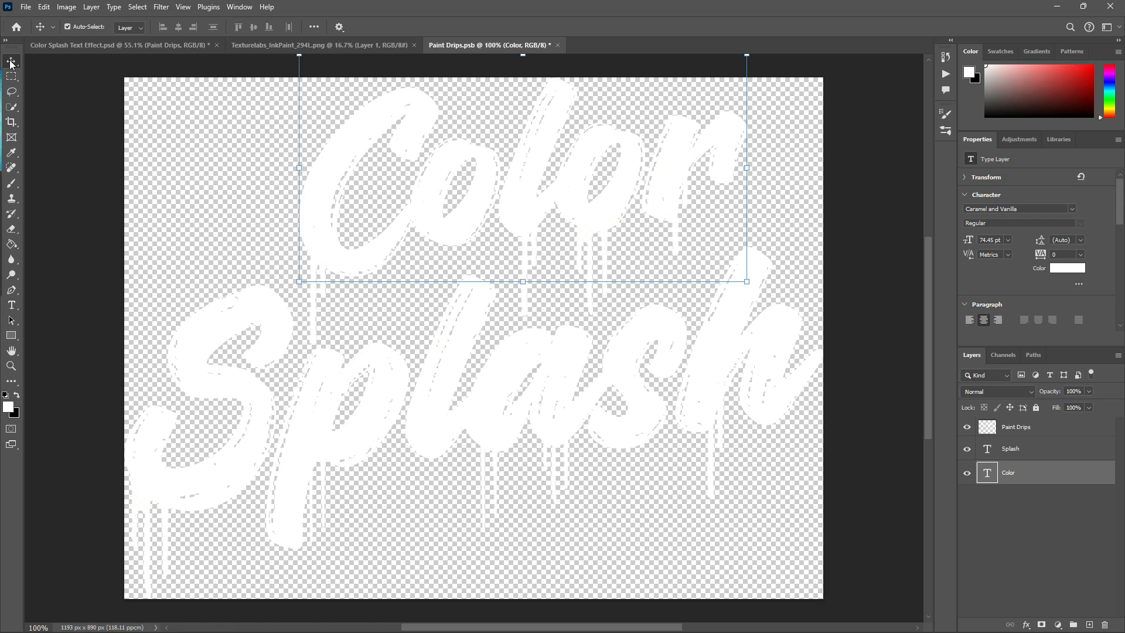
{"action": "left_click", "coordinate": [97, 52]}
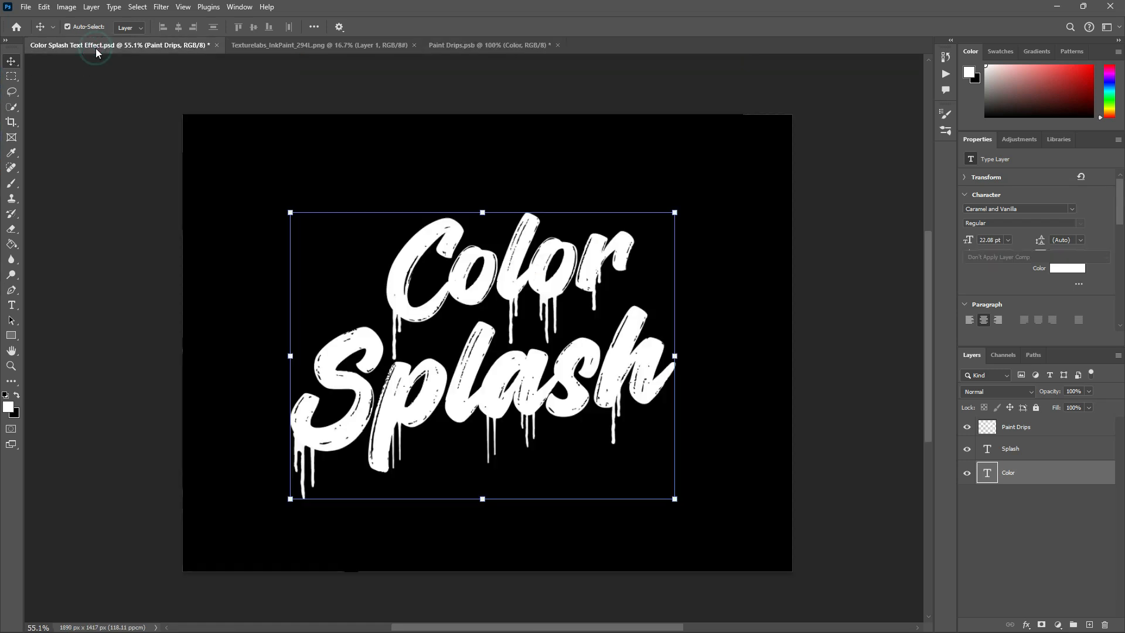
{"action": "left_click", "coordinate": [779, 457]}
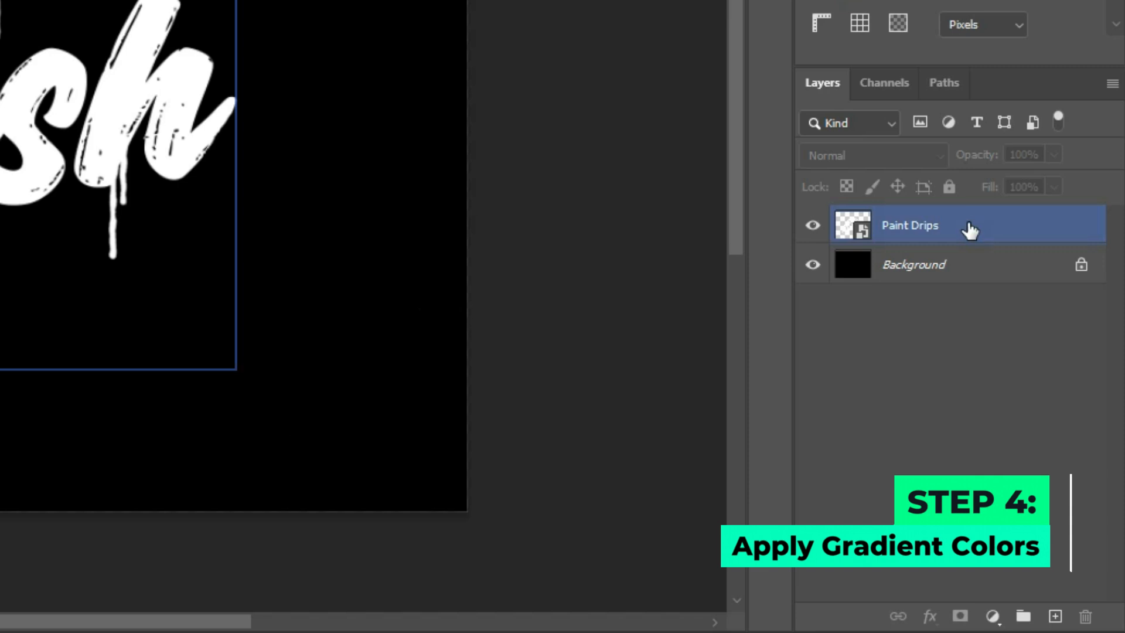
- Add a Gradient Overlay layer style to the Paint Drips smart object
{"action": "left_click", "coordinate": [1046, 429]}
{"action": "right_click", "coordinate": [967, 227]}
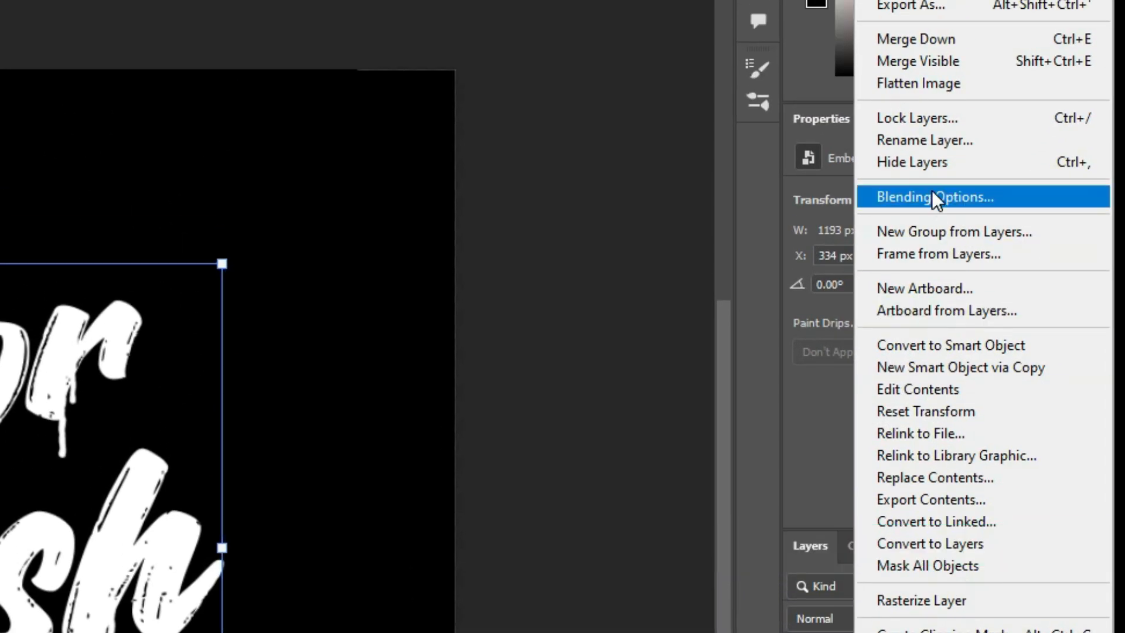
{"action": "left_click", "coordinate": [935, 48]}
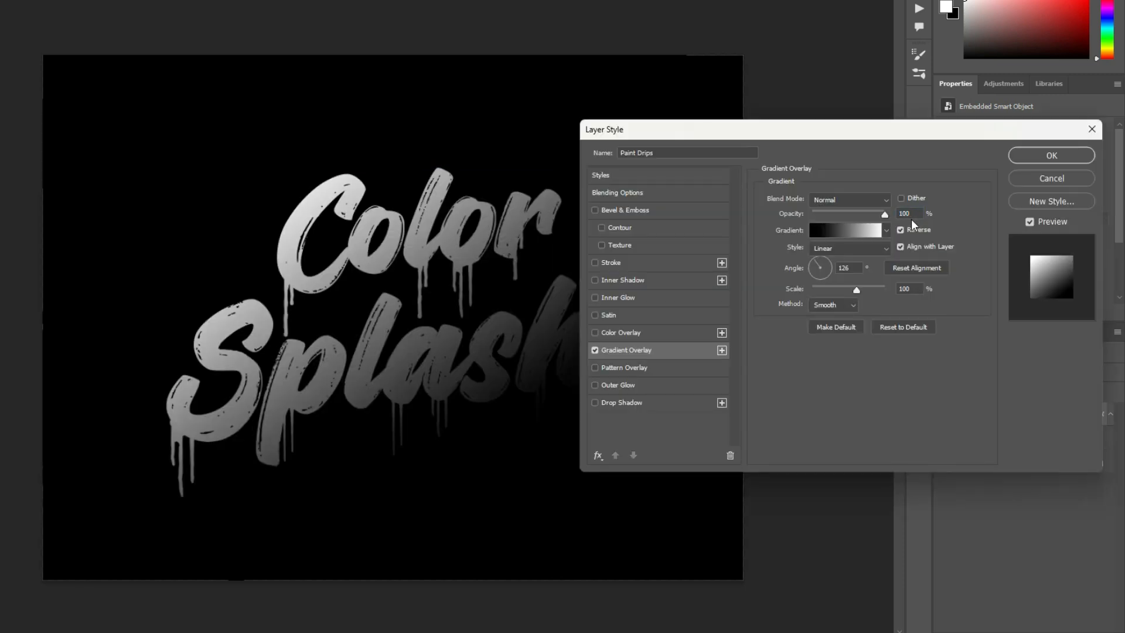
- Import the Resource Boy 90s Gradients file from the Assets folder into the gradient presets
{"action": "left_click", "coordinate": [887, 230]}
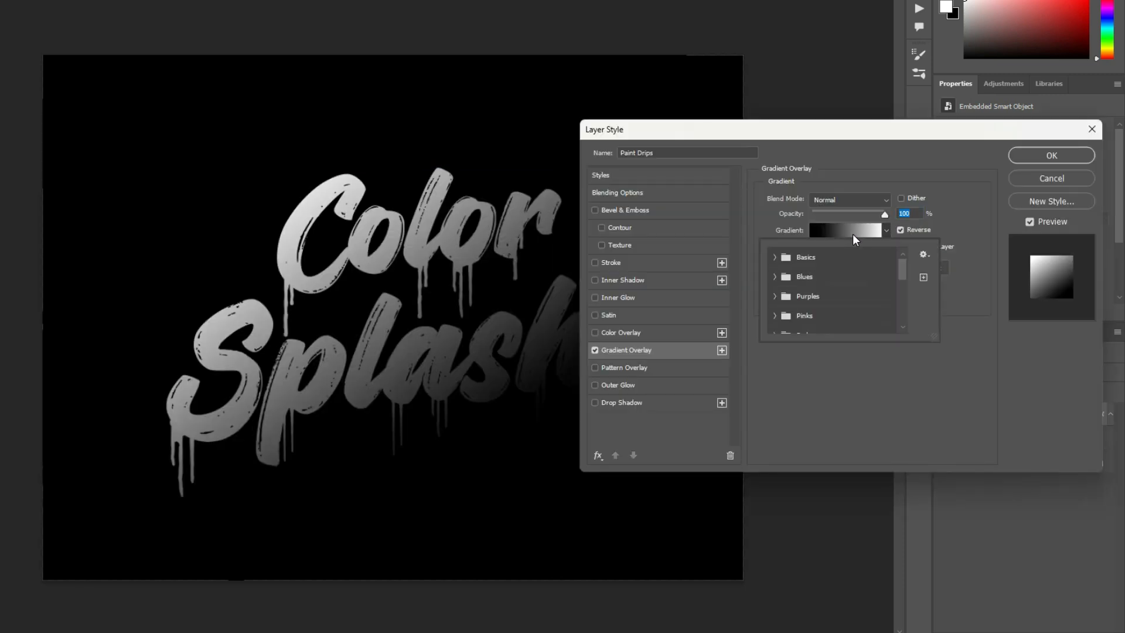
{"action": "left_click", "coordinate": [853, 234]}
{"action": "left_click", "coordinate": [853, 234]}
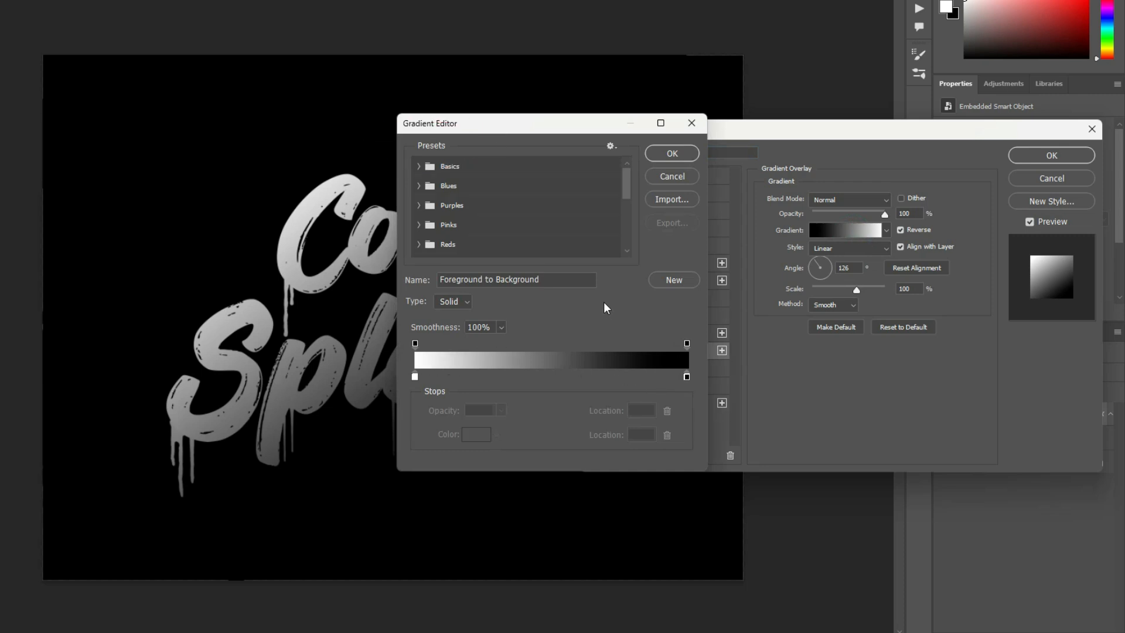
{"action": "left_click", "coordinate": [682, 200]}
{"action": "left_click", "coordinate": [624, 270]}
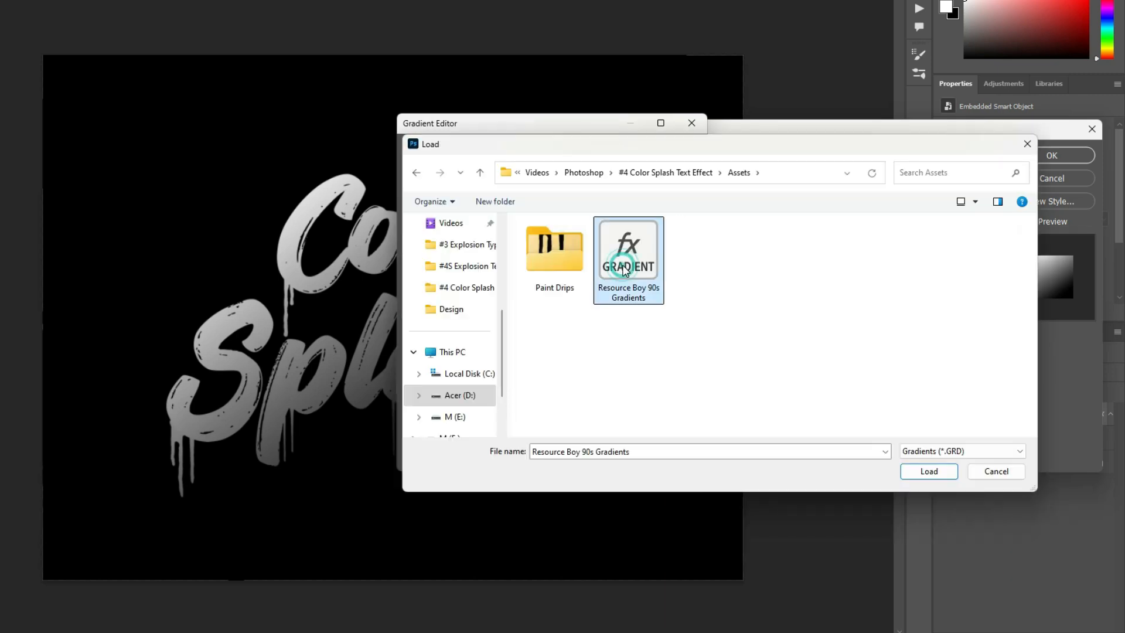
{"action": "double_click", "coordinate": [624, 269]}
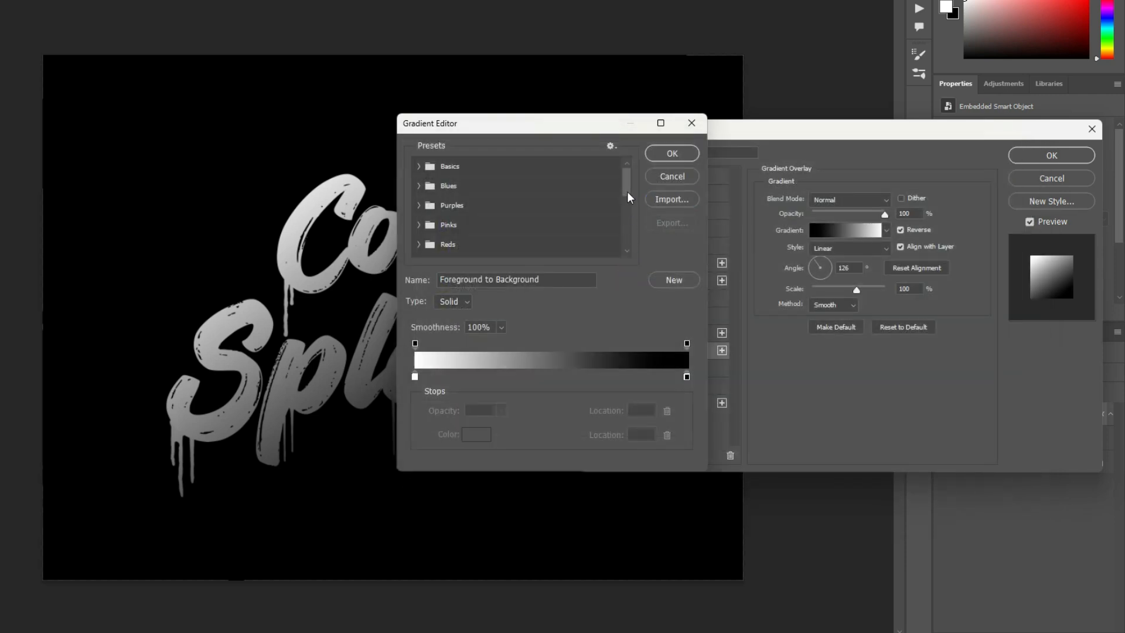
- Set the Paint Drips overlay to the RB 90s Gradient 07 preset from Resource Boy 90s Gradients and apply the layer style
{"action": "left_click_drag", "start_coordinate": [625, 190], "coordinate": [626, 233]}
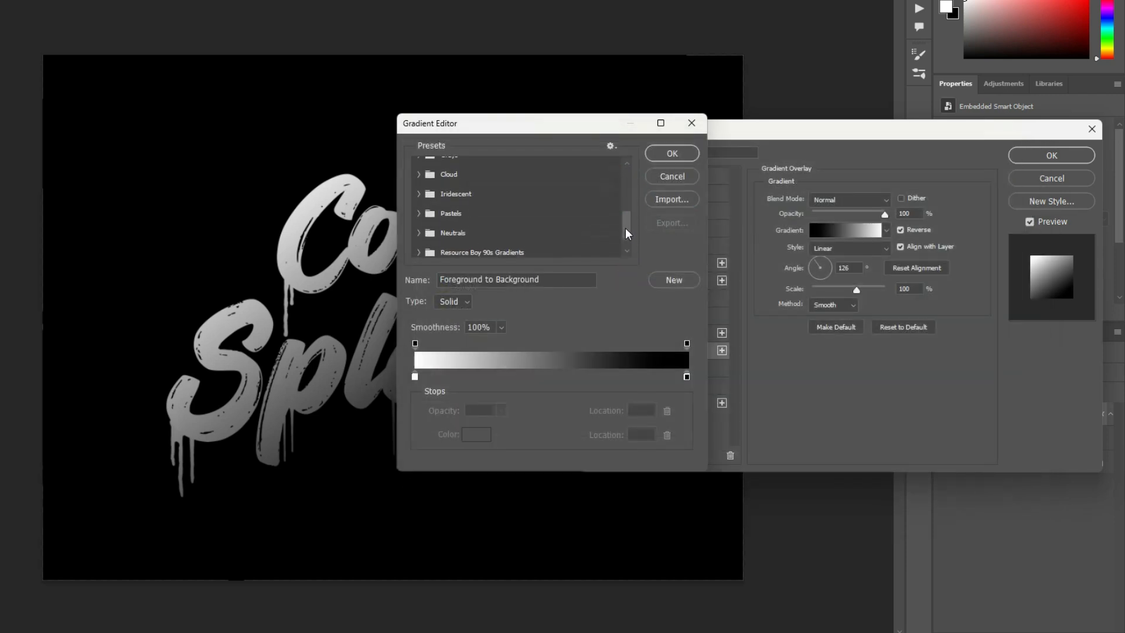
{"action": "left_click", "coordinate": [418, 251]}
{"action": "scroll", "coordinate": [443, 236], "scroll_direction": "down", "scroll_amount": 4}
{"action": "scroll", "coordinate": [444, 236], "scroll_direction": "down", "scroll_amount": 1}
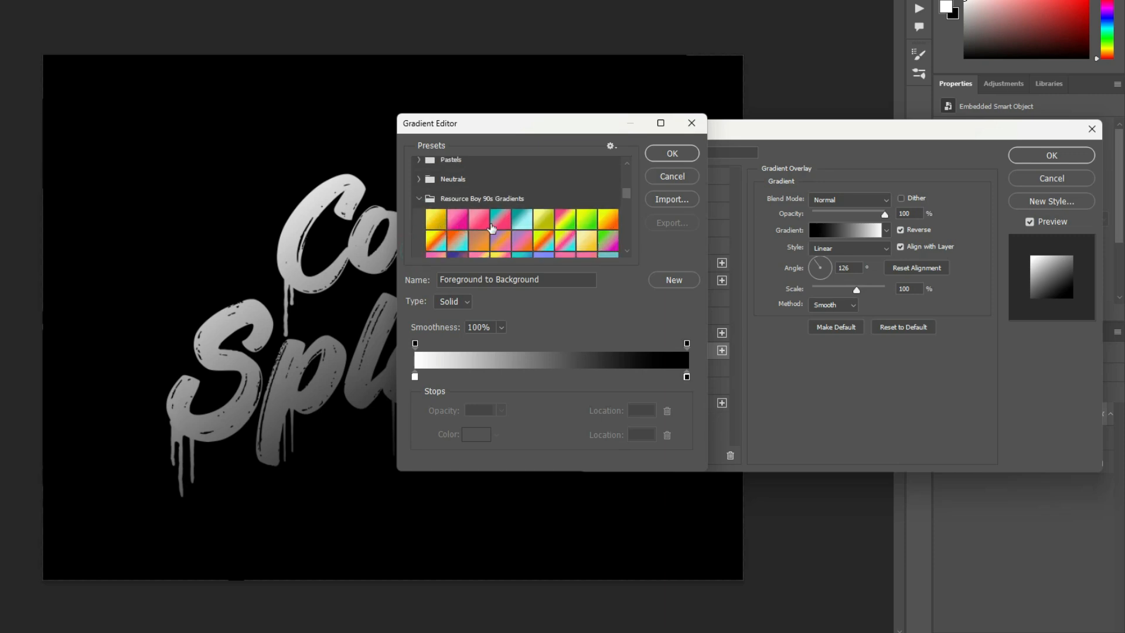
{"action": "left_click", "coordinate": [584, 227]}
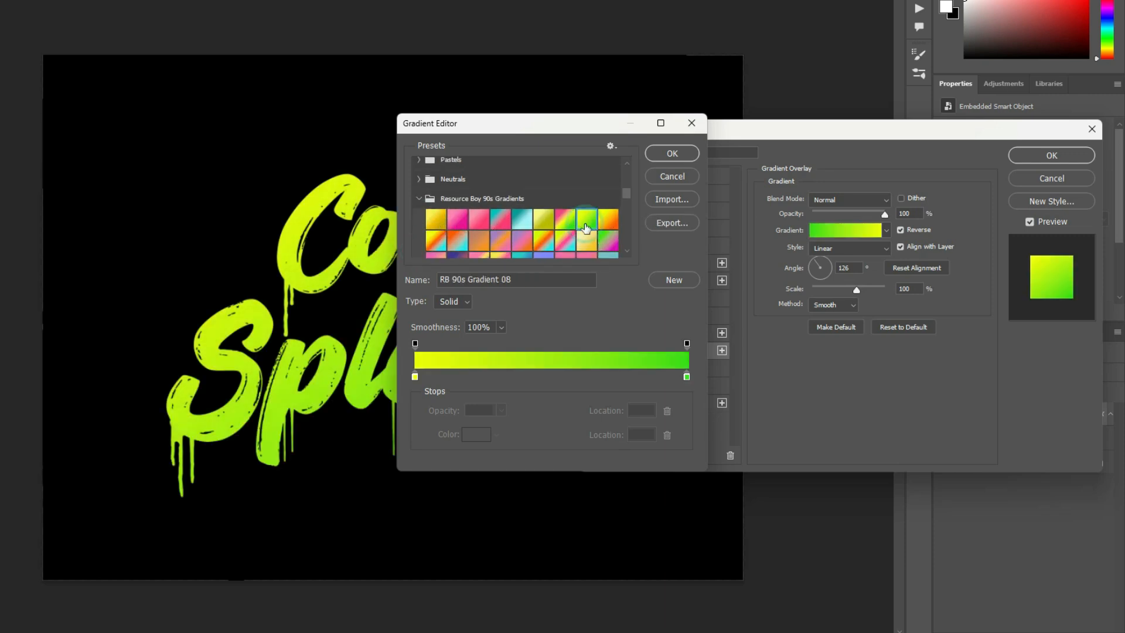
{"action": "left_click_drag", "start_coordinate": [569, 128], "coordinate": [775, 130]}
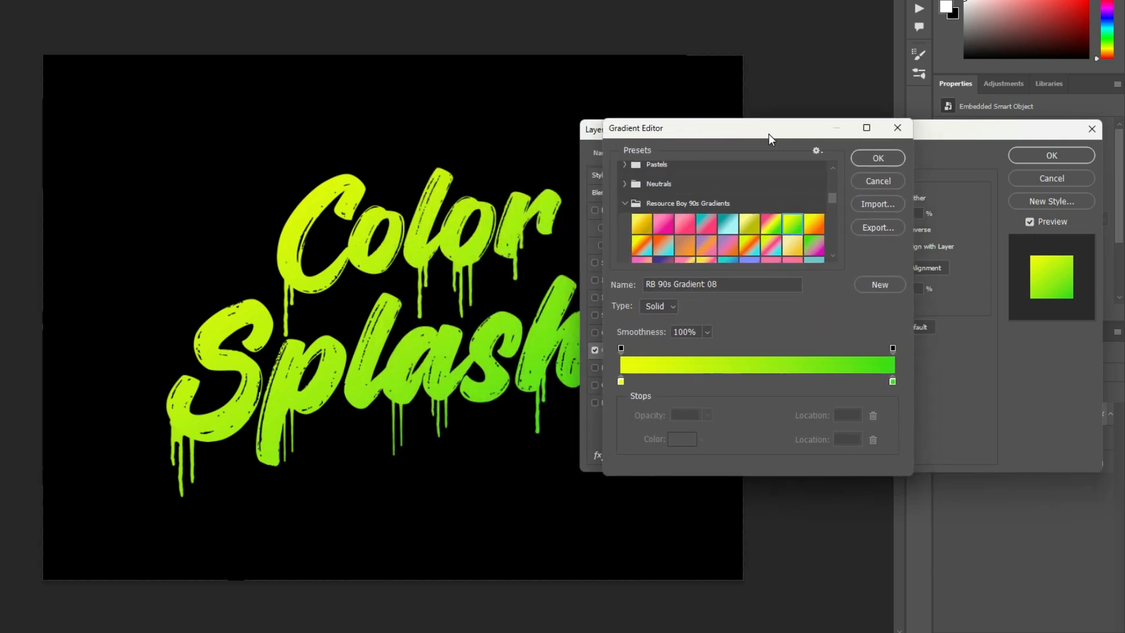
{"action": "left_click", "coordinate": [770, 227]}
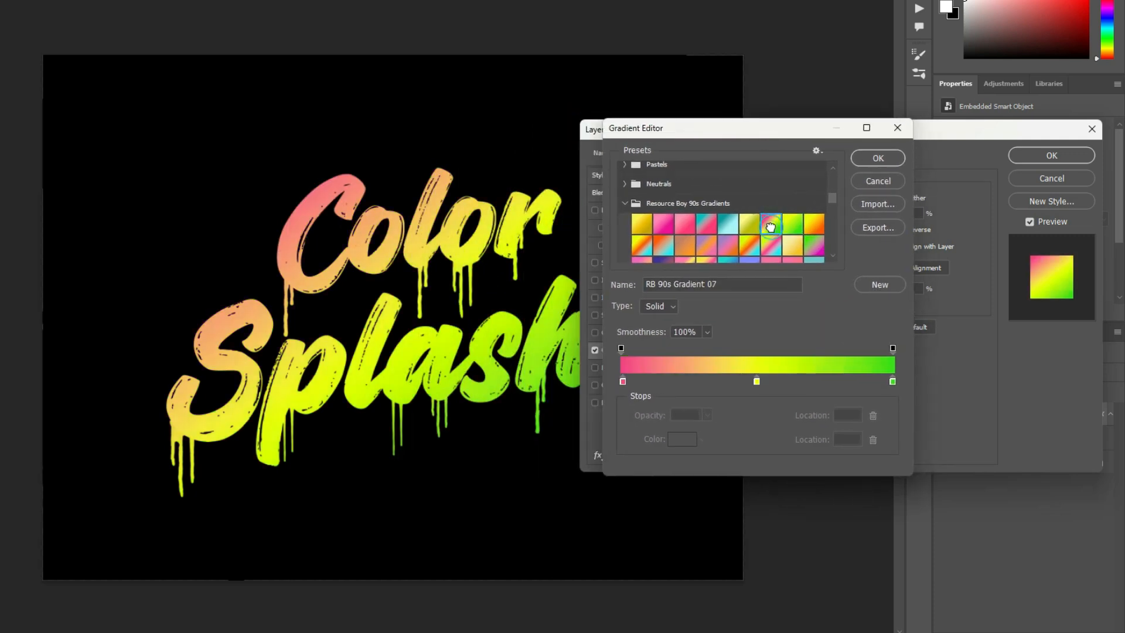
{"action": "left_click", "coordinate": [878, 159]}
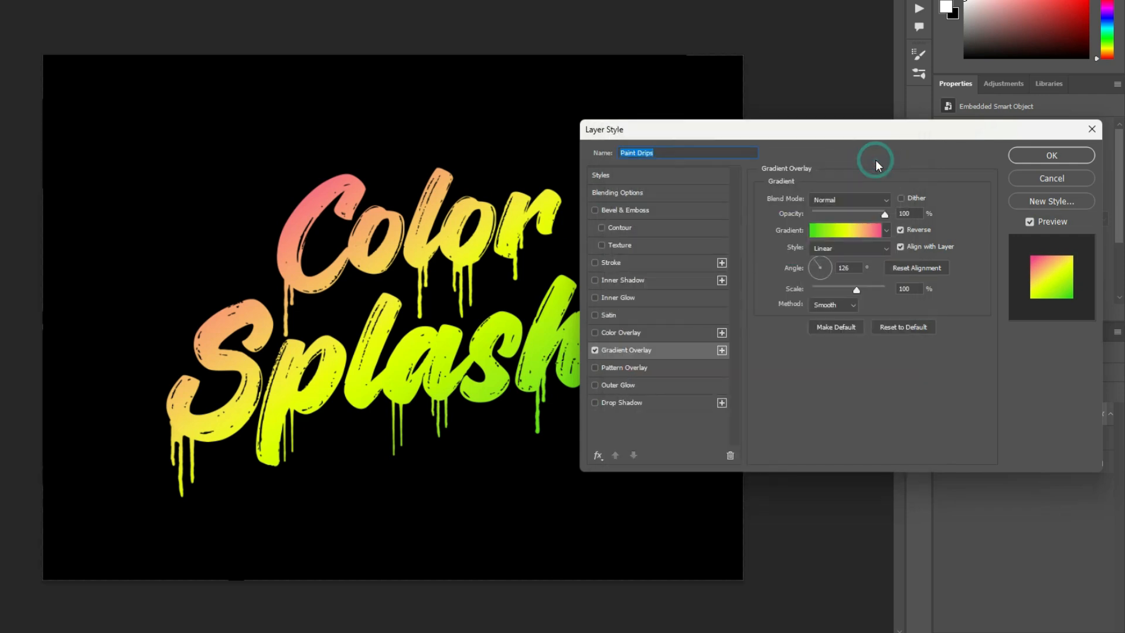
{"action": "left_click", "coordinate": [1034, 158]}
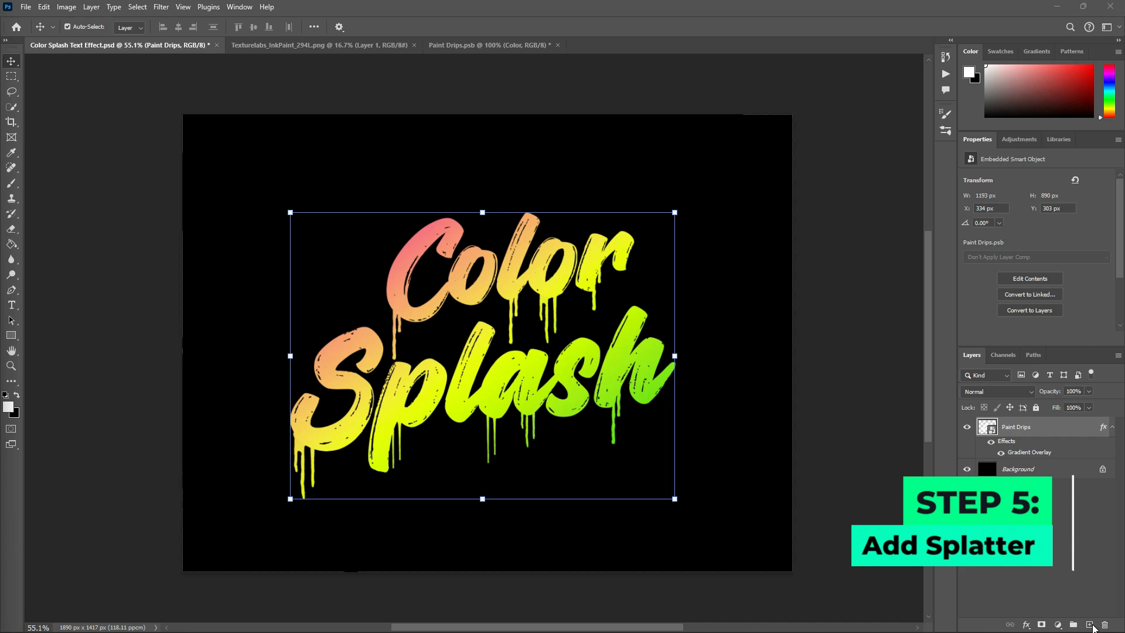
- Create a new layer above Paint Drips and name it "Splatter"
{"action": "left_click", "coordinate": [1090, 625]}
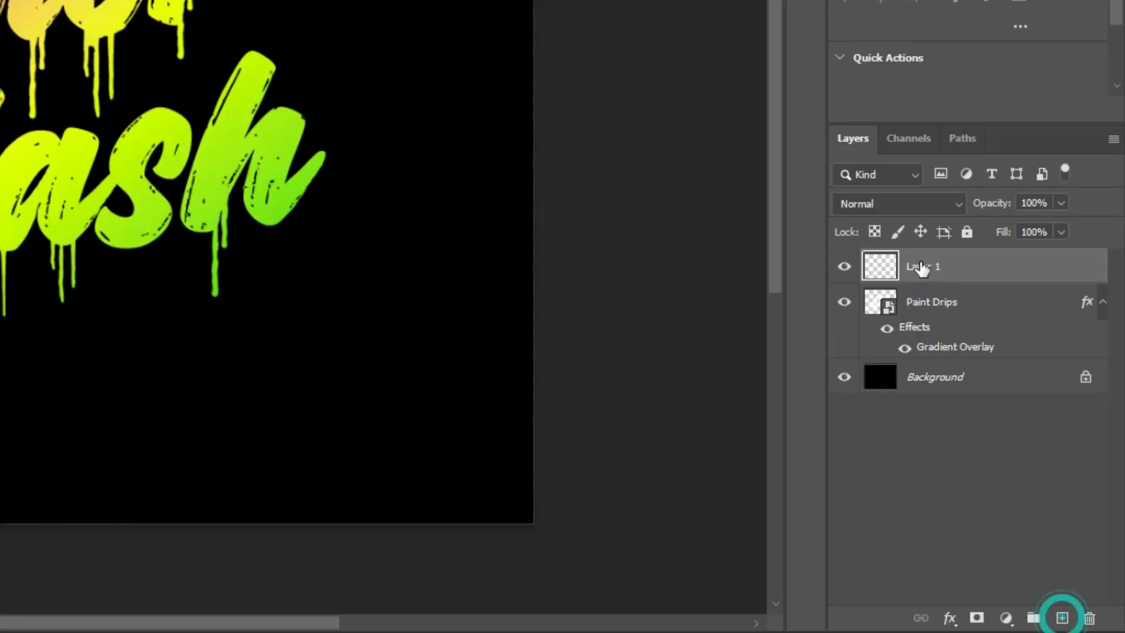
{"action": "double_click", "coordinate": [1011, 426]}
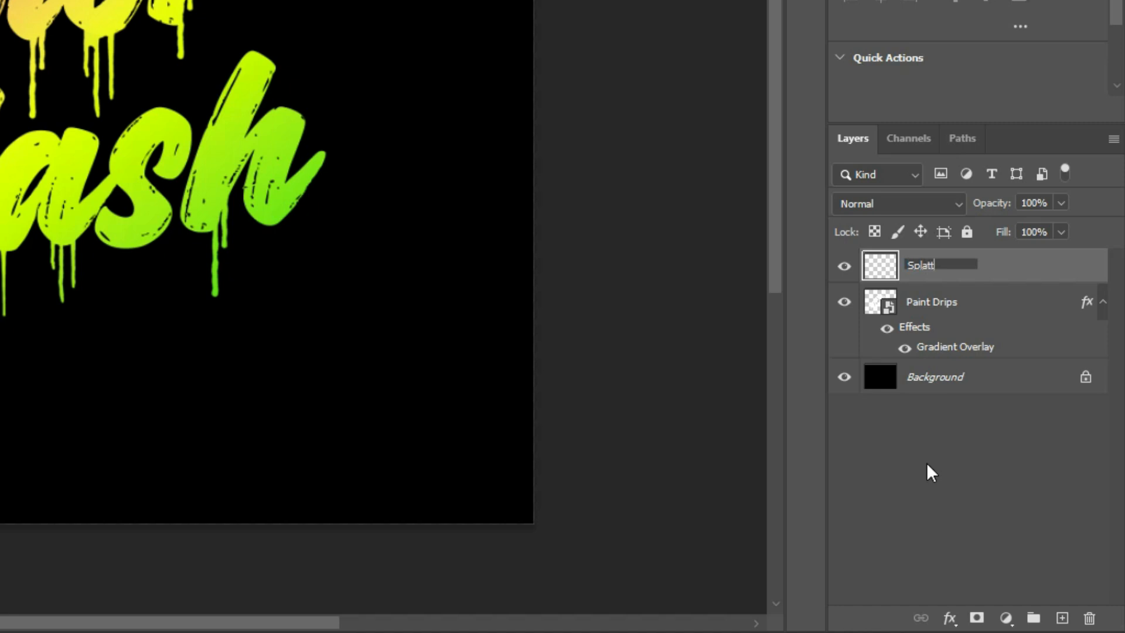
{"action": "key", "text": "Return"}
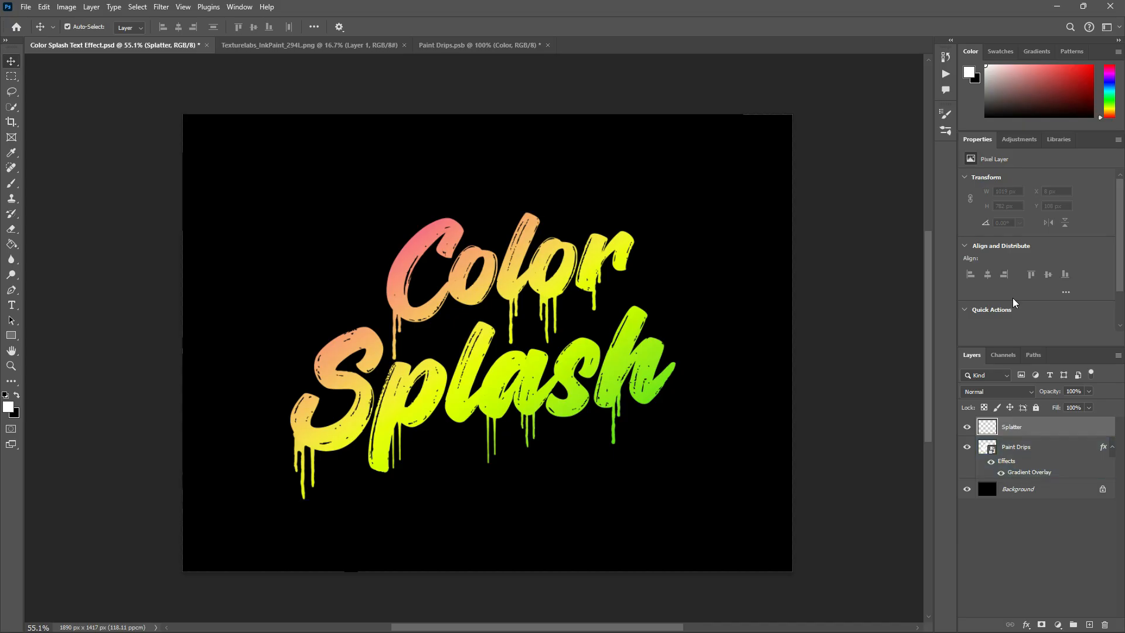
- Choose the second-column Kyle's Spatter Brushes preset from Special Effects Brushes and enlarge it to 1043 px
{"action": "left_click", "coordinate": [945, 131]}
{"action": "scroll", "coordinate": [714, 273], "scroll_direction": "up", "scroll_amount": 1}
{"action": "left_click", "coordinate": [705, 242]}
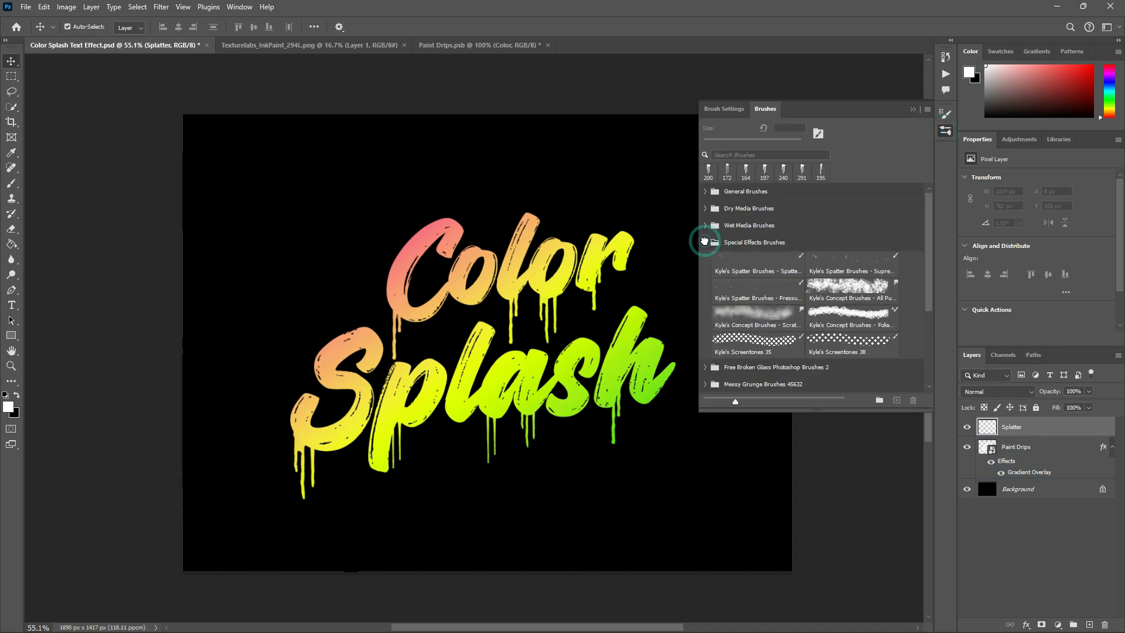
{"action": "left_click", "coordinate": [822, 263]}
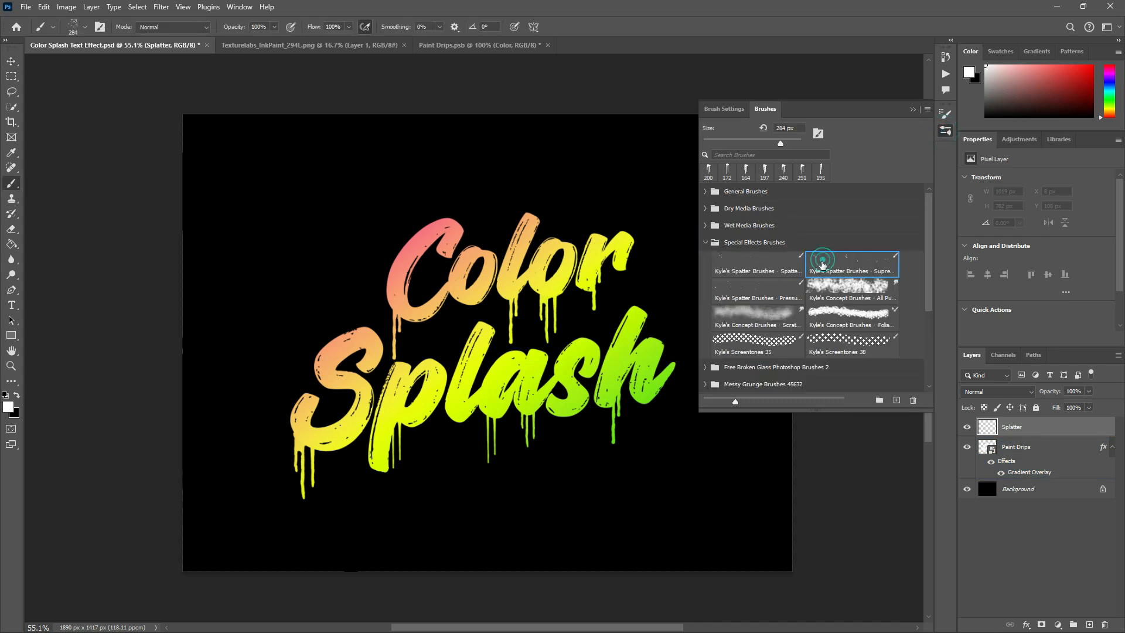
{"action": "left_click_drag", "start_coordinate": [538, 324], "coordinate": [662, 299]}
- Copy the Paint Drips Gradient Overlay to the Splatter layer and change its gradient to a multicolour green, purple, orange, pink and cyan preset
{"action": "left_click_drag", "start_coordinate": [1103, 450], "coordinate": [1095, 427]}
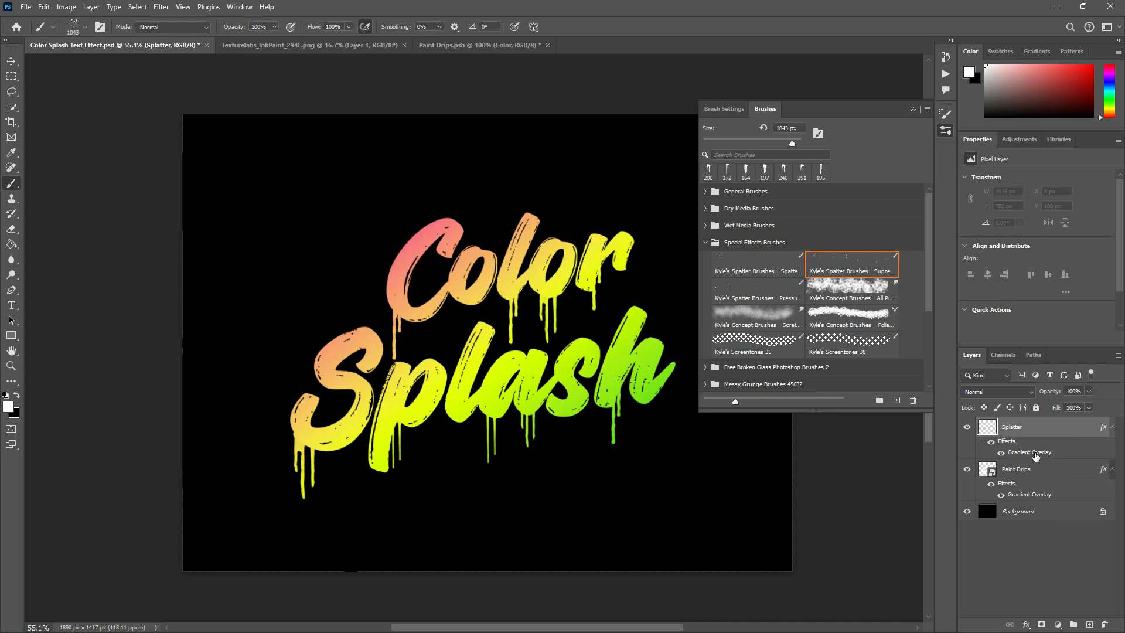
{"action": "left_click", "coordinate": [1036, 457]}
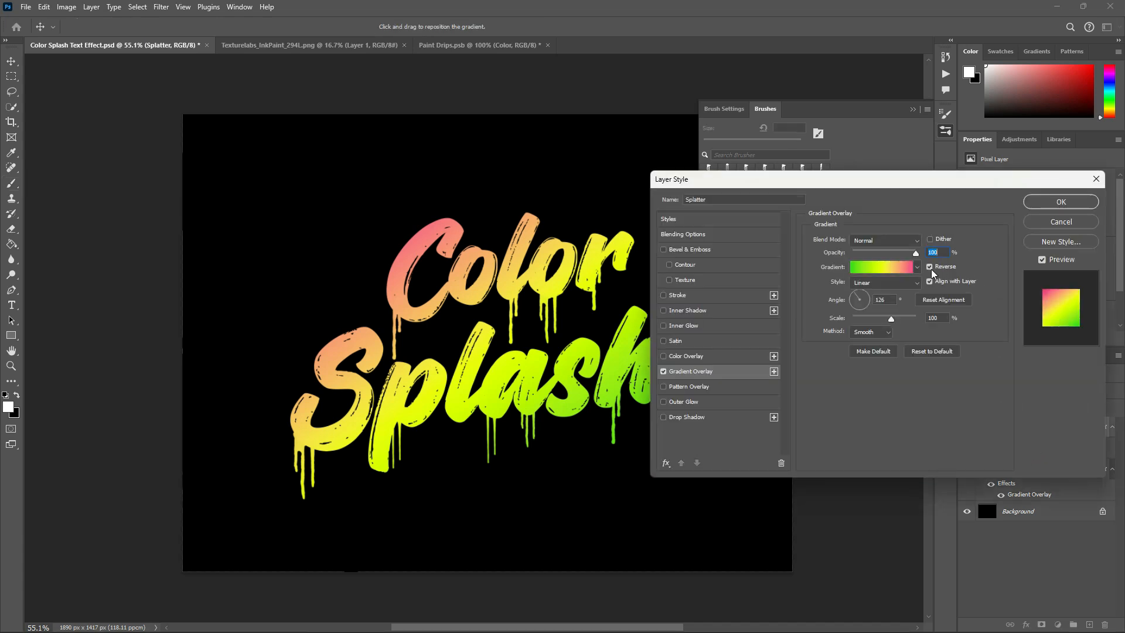
{"action": "left_click", "coordinate": [917, 267]}
{"action": "scroll", "coordinate": [865, 344], "scroll_direction": "down", "scroll_amount": 5}
{"action": "scroll", "coordinate": [864, 339], "scroll_direction": "down", "scroll_amount": 5}
{"action": "left_click", "coordinate": [853, 332]}
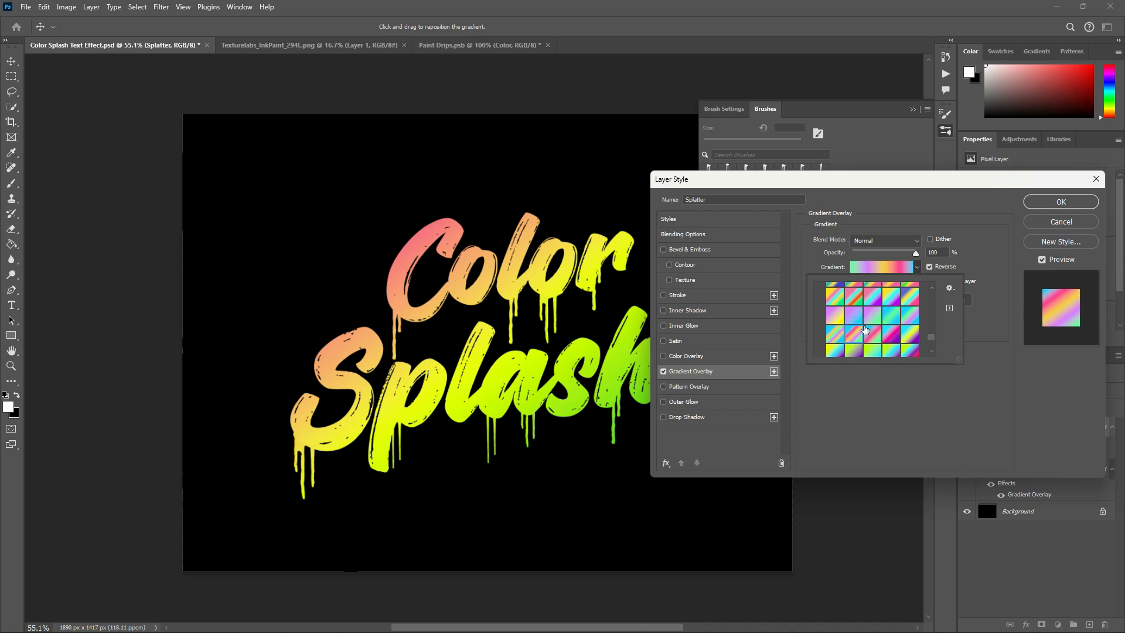
{"action": "left_click", "coordinate": [965, 249]}
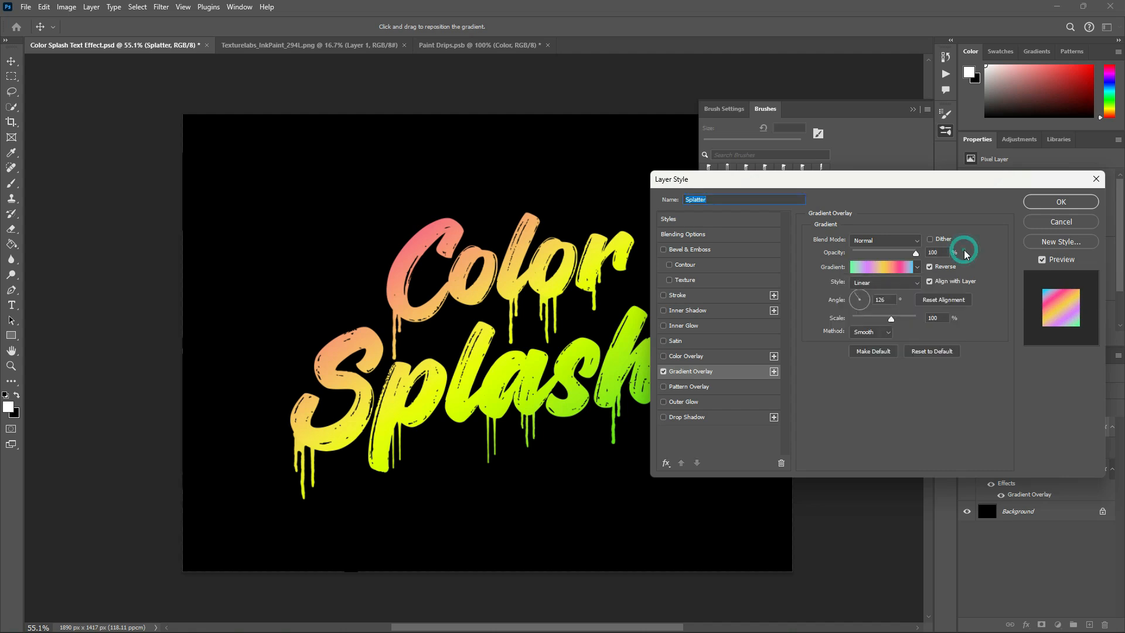
{"action": "left_click", "coordinate": [1043, 202]}
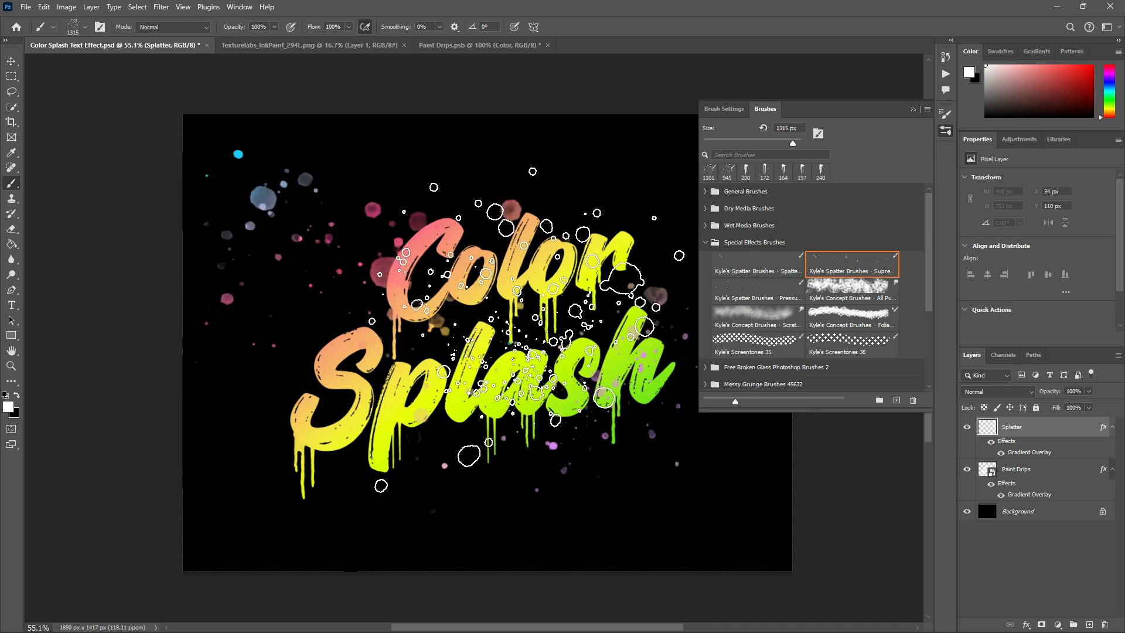
- Stamp spatters over the lettering on the Splatter layer at brush sizes of 945, 1101 and 1315 px, and close the brush presets
{"action": "left_click", "coordinate": [511, 338]}
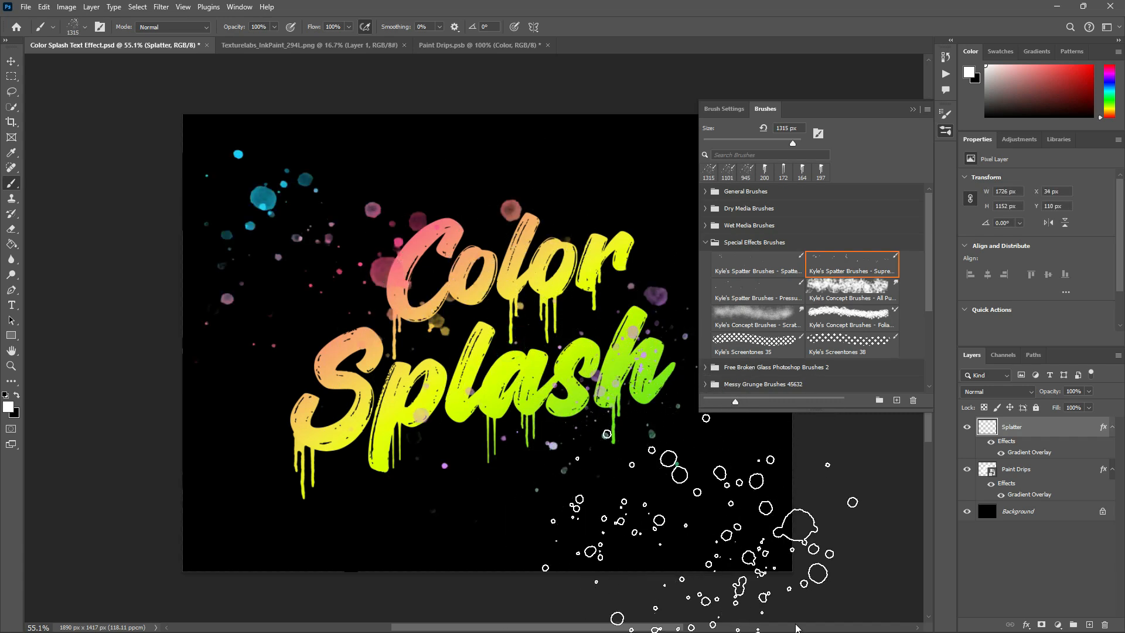
{"action": "left_click", "coordinate": [913, 110]}
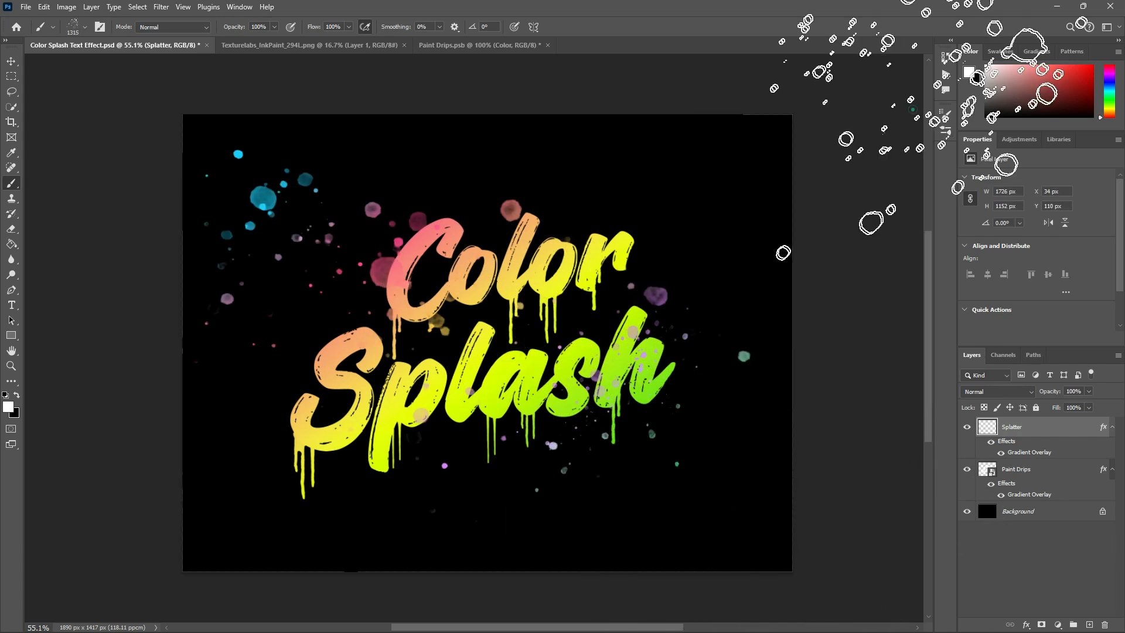
- Move the Splatter layer right and down to X 84 px, Y 170 px, and deselect it
{"action": "key", "text": "v"}
{"action": "key", "text": "shift+Right"}
{"action": "key", "text": "shift+Right"}
{"action": "key", "text": "shift+Right"}
{"action": "key", "text": "shift+Right"}
{"action": "key", "text": "shift+Down"}
{"action": "key", "text": "shift+Down"}
{"action": "key", "text": "shift+Down"}
{"action": "key", "text": "shift+Down"}
{"action": "key", "text": "shift+Down"}
{"action": "key", "text": "shift+Down"}
{"action": "left_click", "coordinate": [848, 292]}
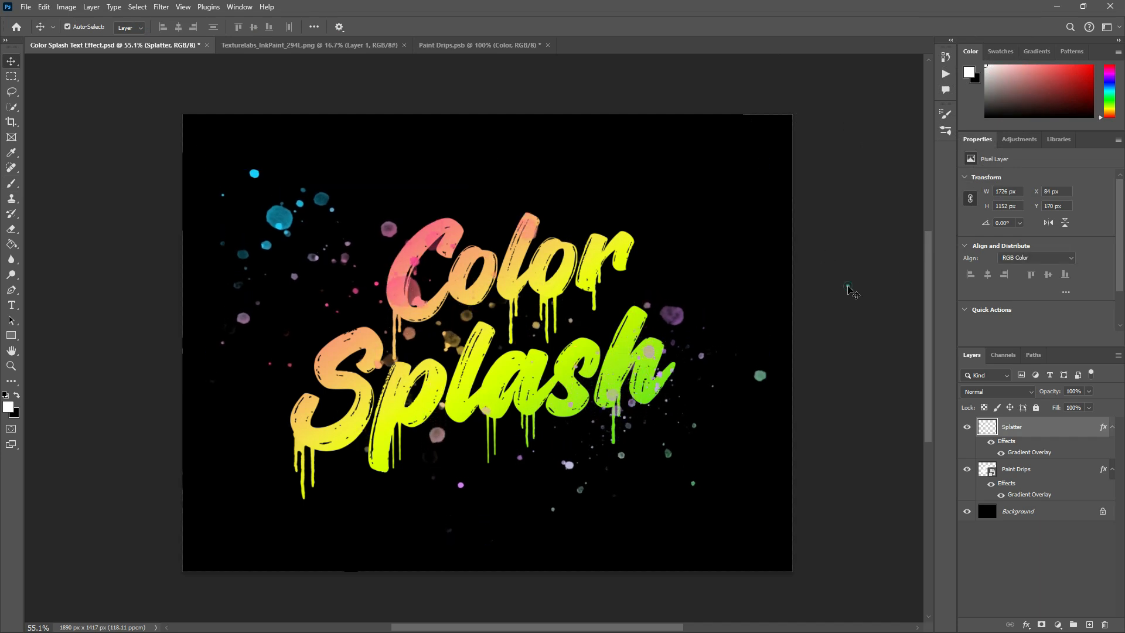
{"action": "left_click_drag", "start_coordinate": [821, 452], "coordinate": [632, 363]}
{"action": "key", "text": "shift+Left"}
{"action": "key", "text": "shift+Up"}
{"action": "left_click", "coordinate": [834, 368]}
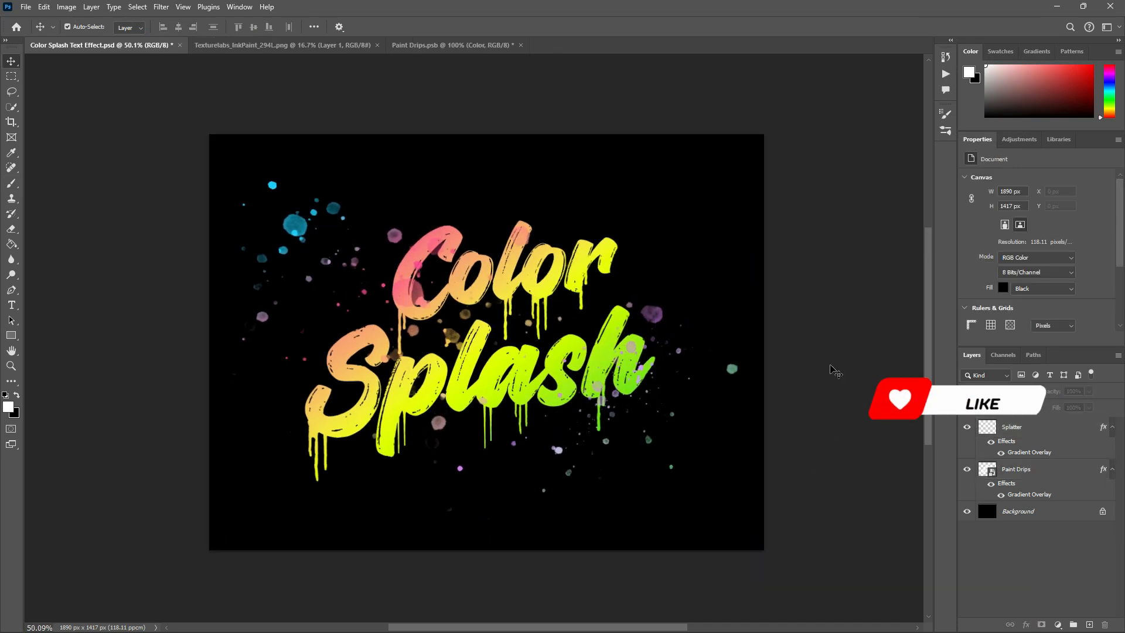